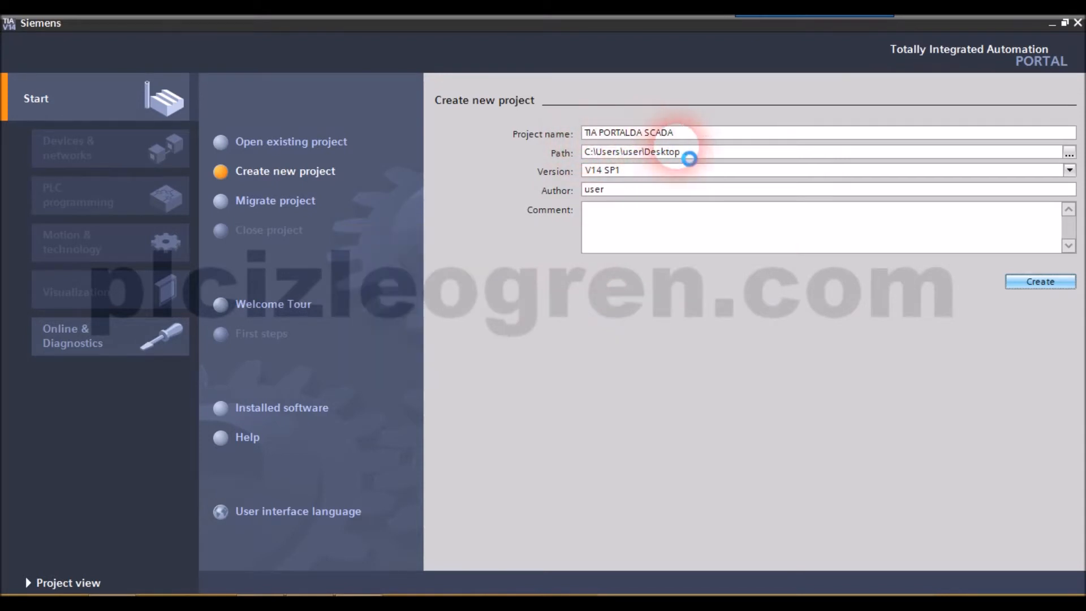
- Start adding a new device to the project and expand the controllers down to the SIMATIC S7-1200 CPU list
{"action": "left_click", "coordinate": [262, 603]}
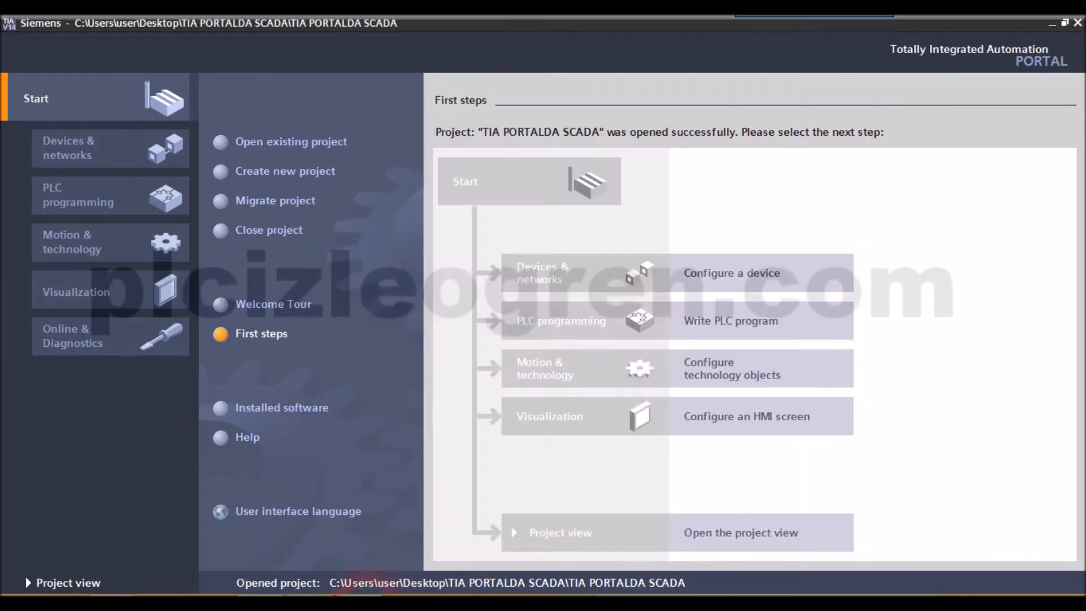
{"action": "left_click", "coordinate": [691, 277]}
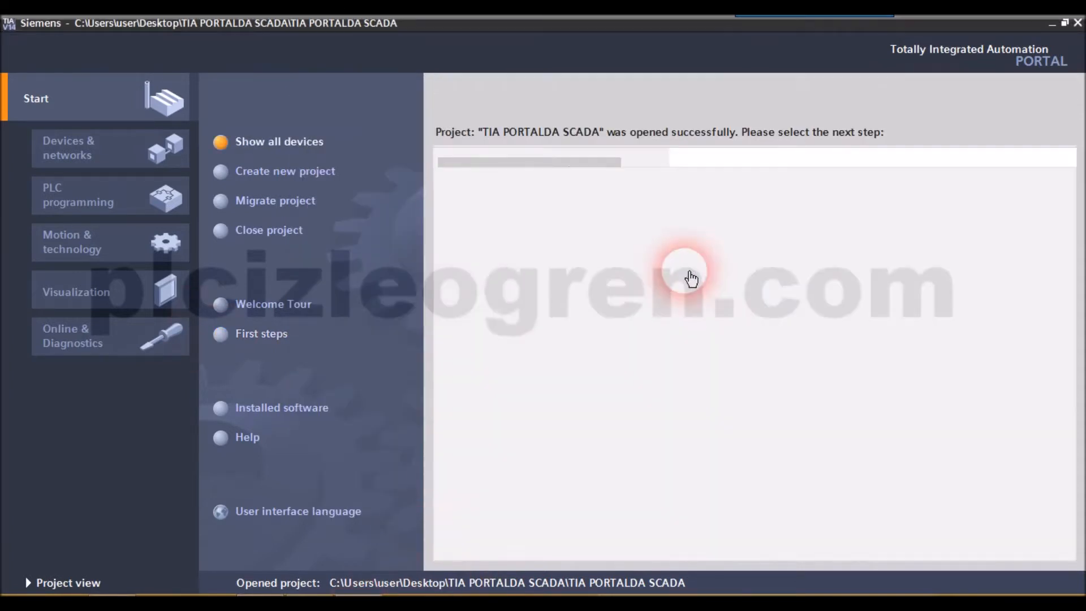
{"action": "left_click", "coordinate": [299, 182]}
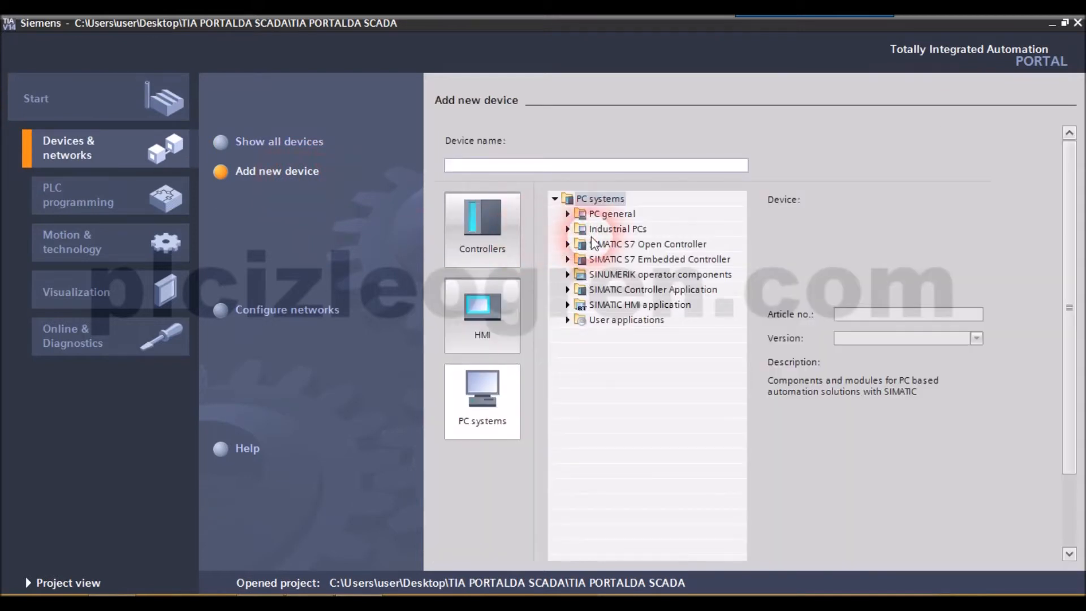
{"action": "left_click", "coordinate": [488, 248]}
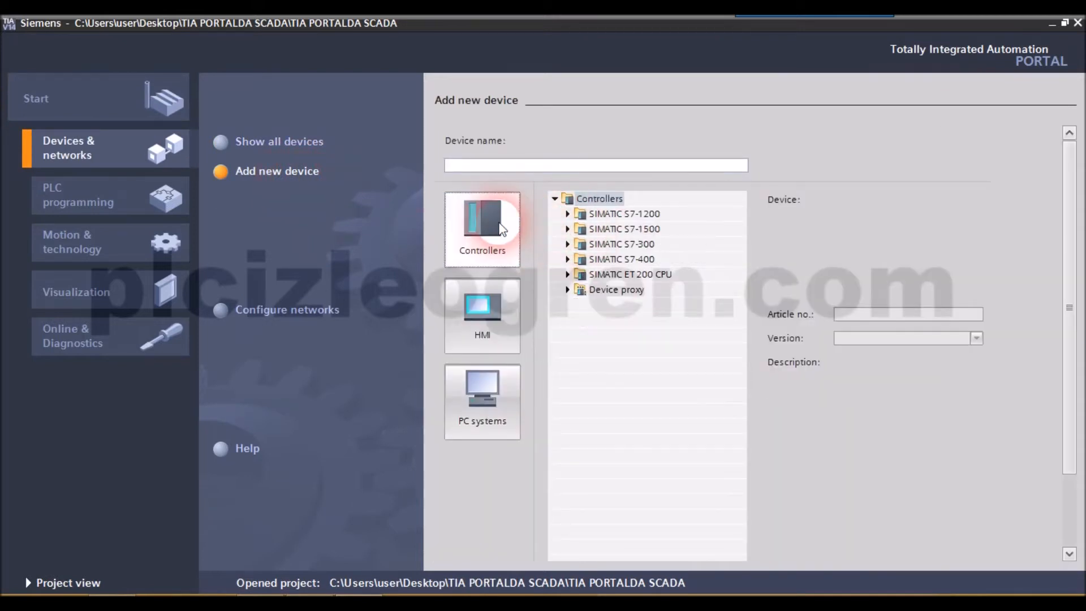
{"action": "left_click", "coordinate": [567, 214]}
{"action": "scroll", "coordinate": [569, 216], "scroll_direction": "down", "scroll_amount": 1}
{"action": "left_click", "coordinate": [580, 182]}
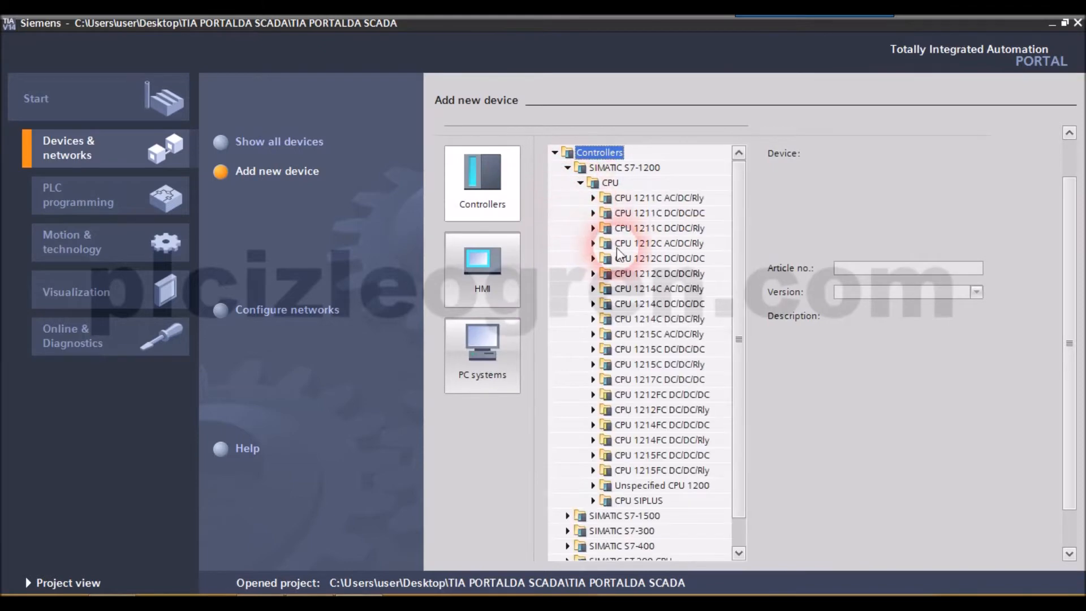
{"action": "left_click", "coordinate": [656, 304]}
{"action": "left_click", "coordinate": [592, 303]}
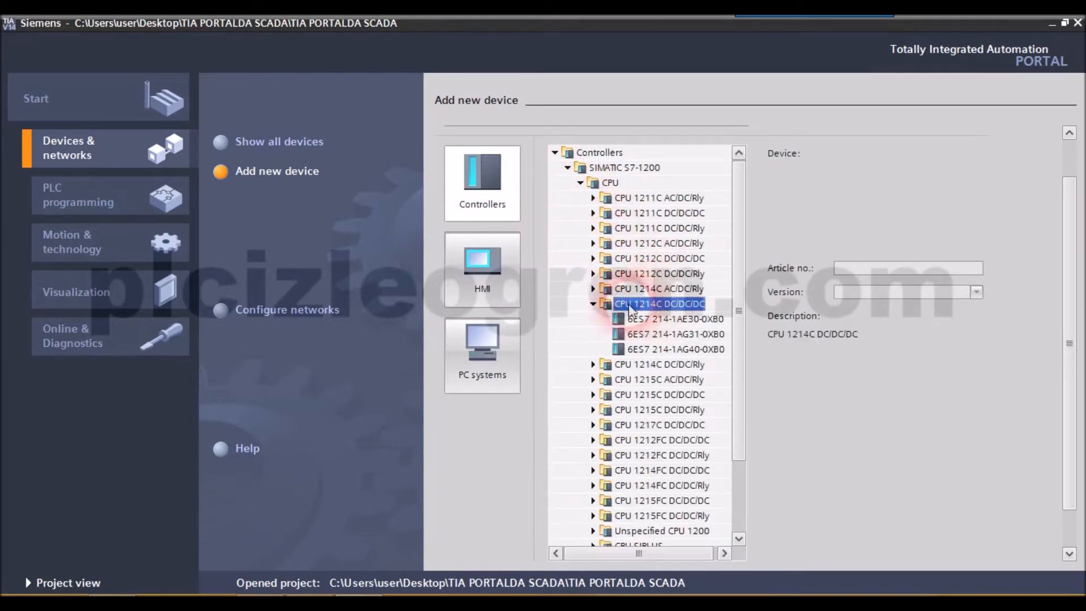
{"action": "left_click", "coordinate": [592, 304]}
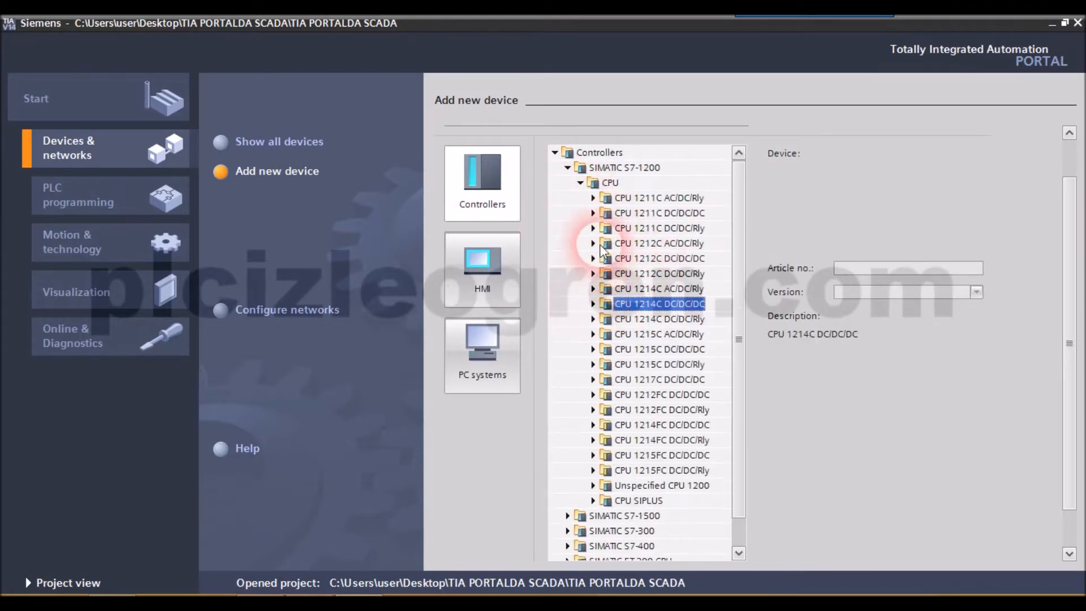
- Add the CPU 1212C DC/DC/DC with article number 6ES7 212-1AE40-0XB0 and firmware version V4.0 to the project
{"action": "left_click", "coordinate": [593, 257]}
{"action": "left_click", "coordinate": [670, 303]}
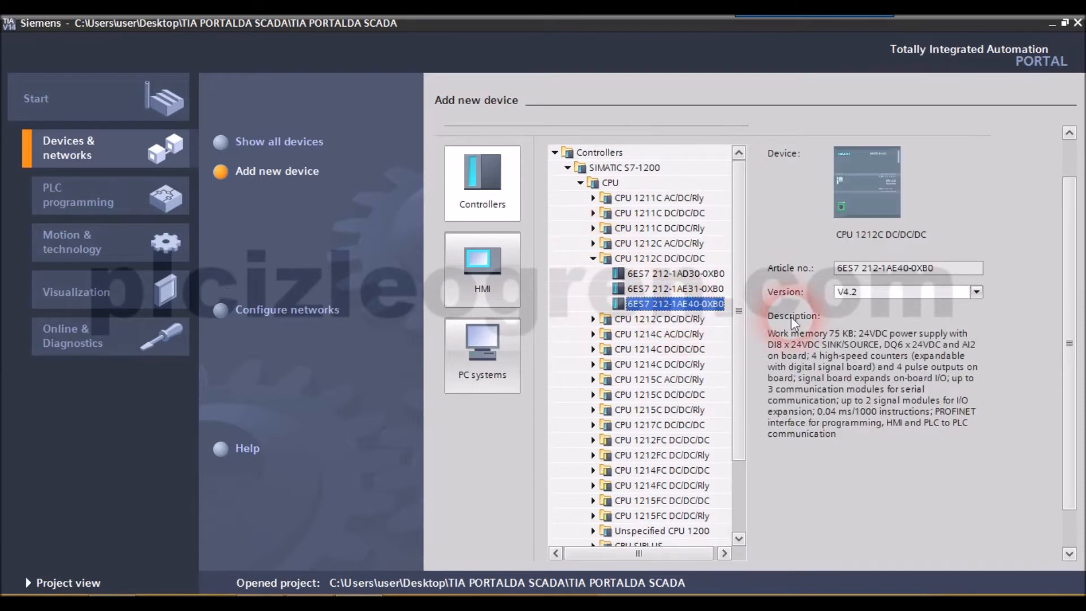
{"action": "left_click", "coordinate": [962, 292]}
{"action": "left_click", "coordinate": [908, 324]}
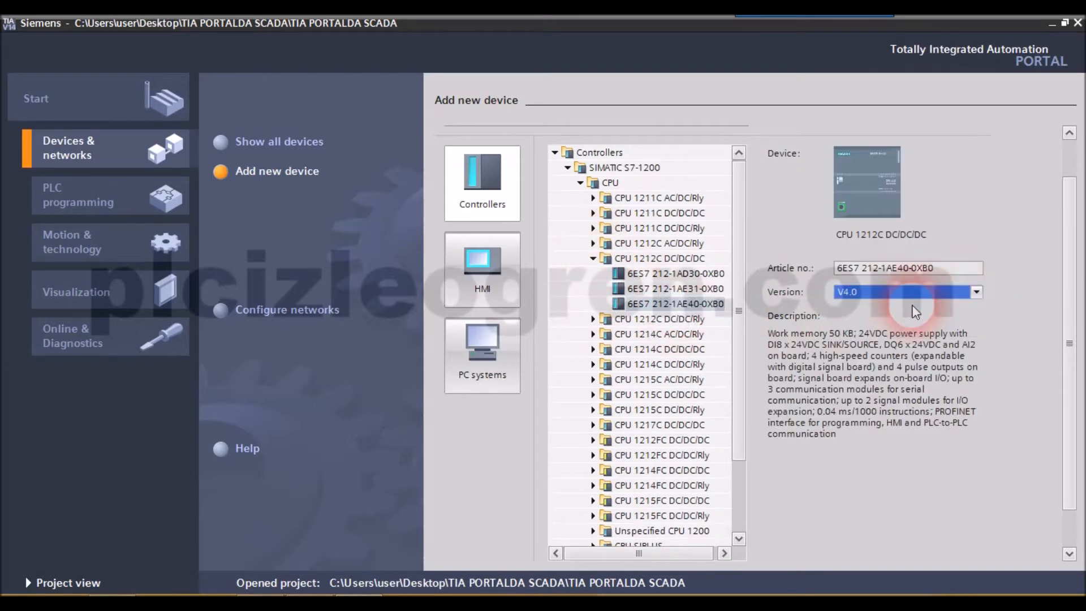
{"action": "left_click_drag", "start_coordinate": [1068, 245], "coordinate": [1068, 286]}
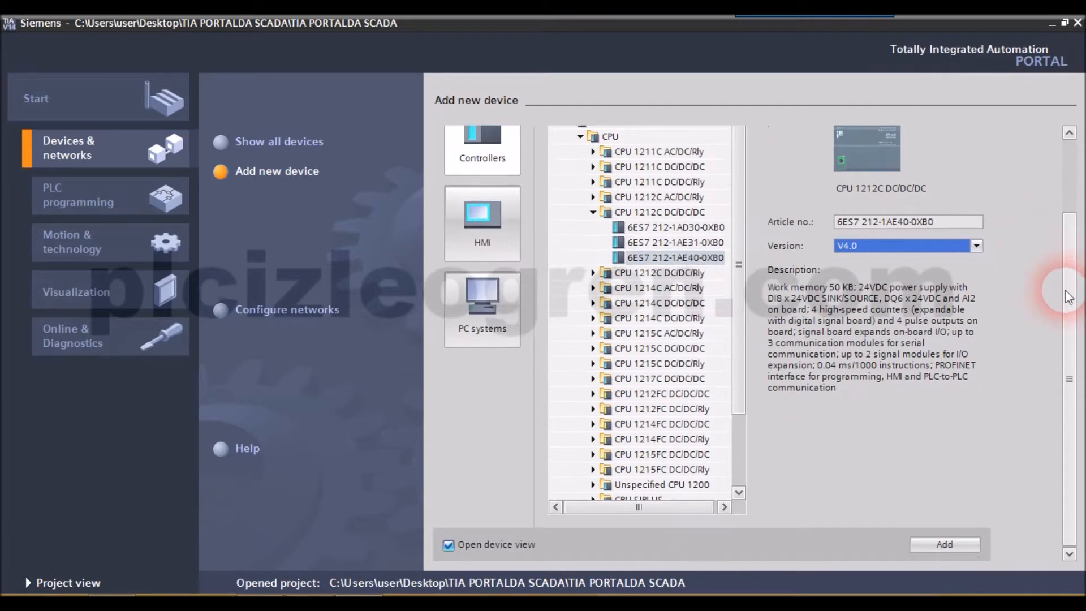
{"action": "left_click", "coordinate": [954, 545]}
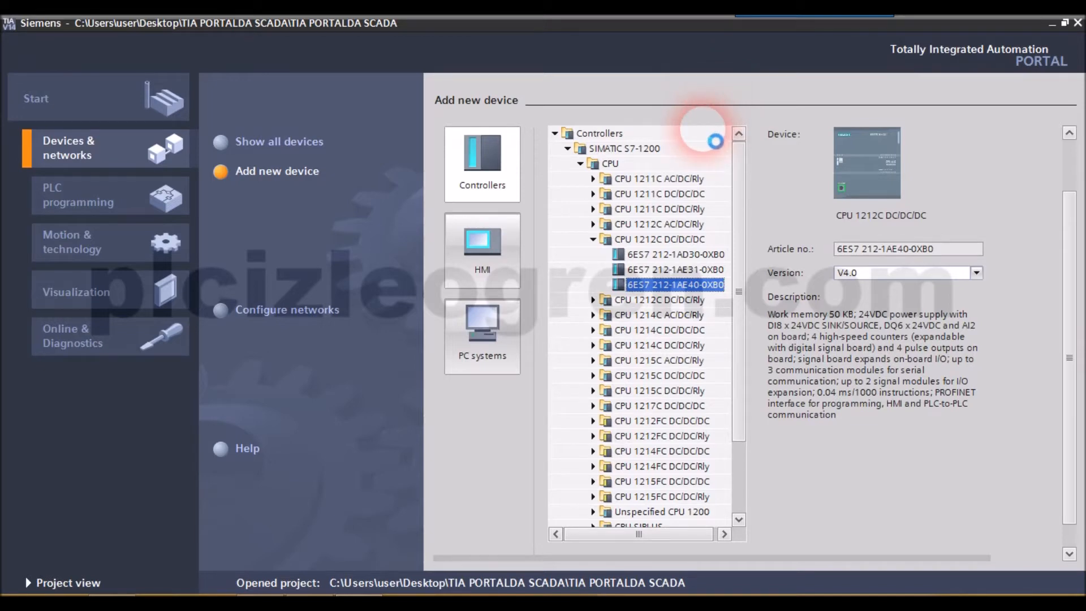
- Switch to the DroidCam Video window to view the physical PLC panel, then return to the project
{"action": "left_click", "coordinate": [258, 603]}
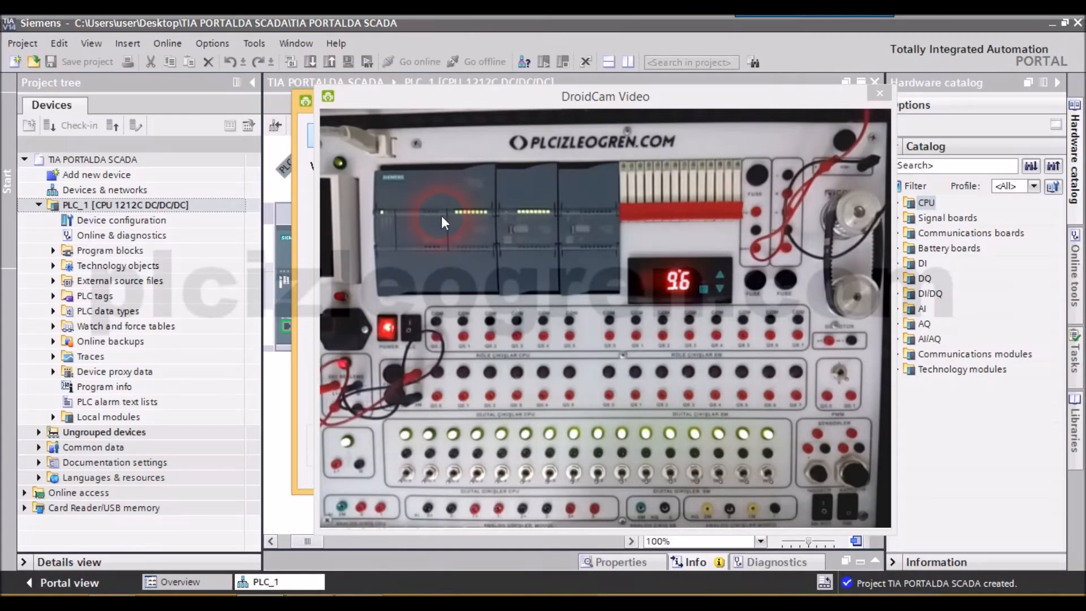
{"action": "left_click", "coordinate": [275, 397]}
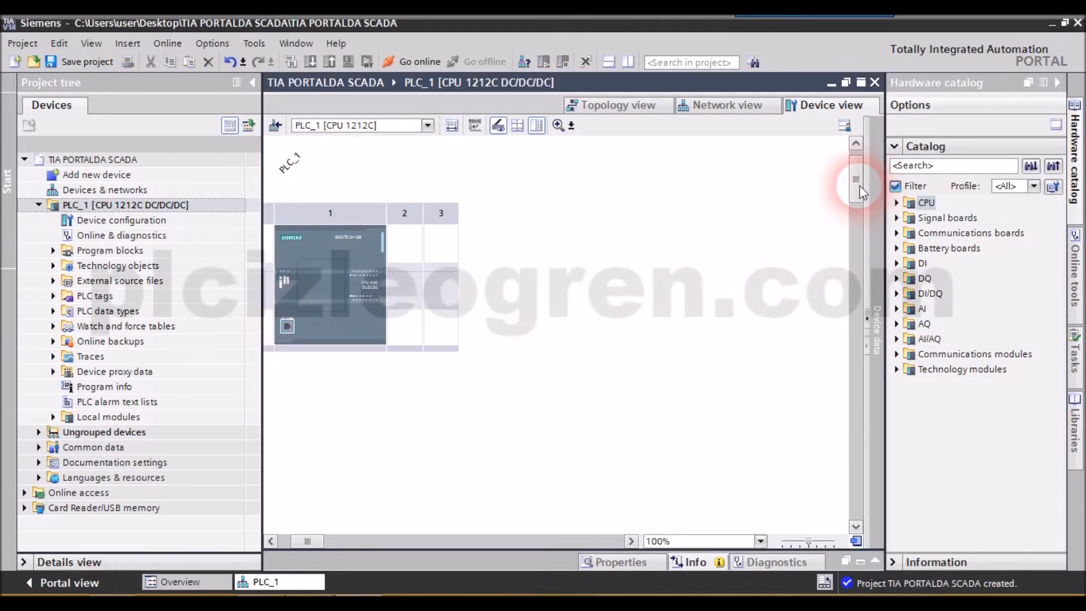
- Select the CPU in PLC_1's device view and open its properties
{"action": "left_click_drag", "start_coordinate": [860, 185], "coordinate": [856, 195]}
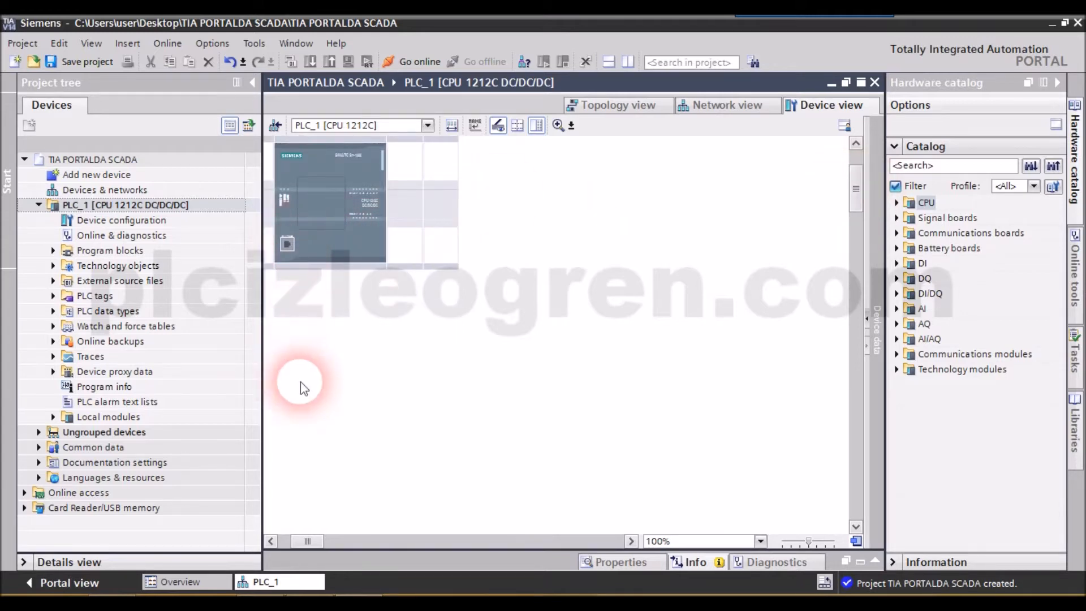
{"action": "left_click", "coordinate": [307, 272]}
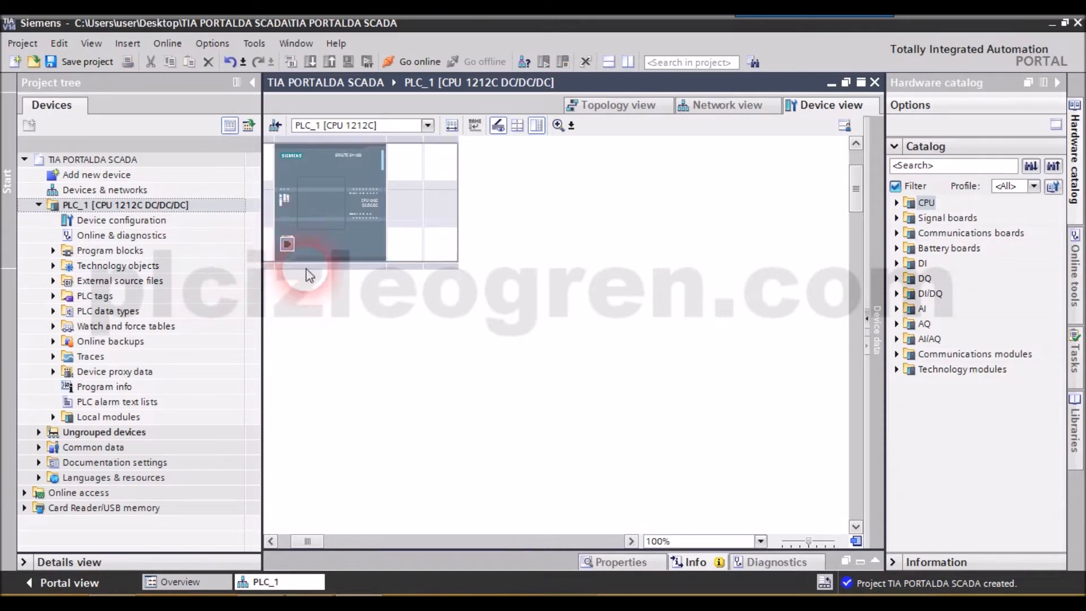
{"action": "left_click", "coordinate": [606, 558]}
{"action": "left_click", "coordinate": [390, 295]}
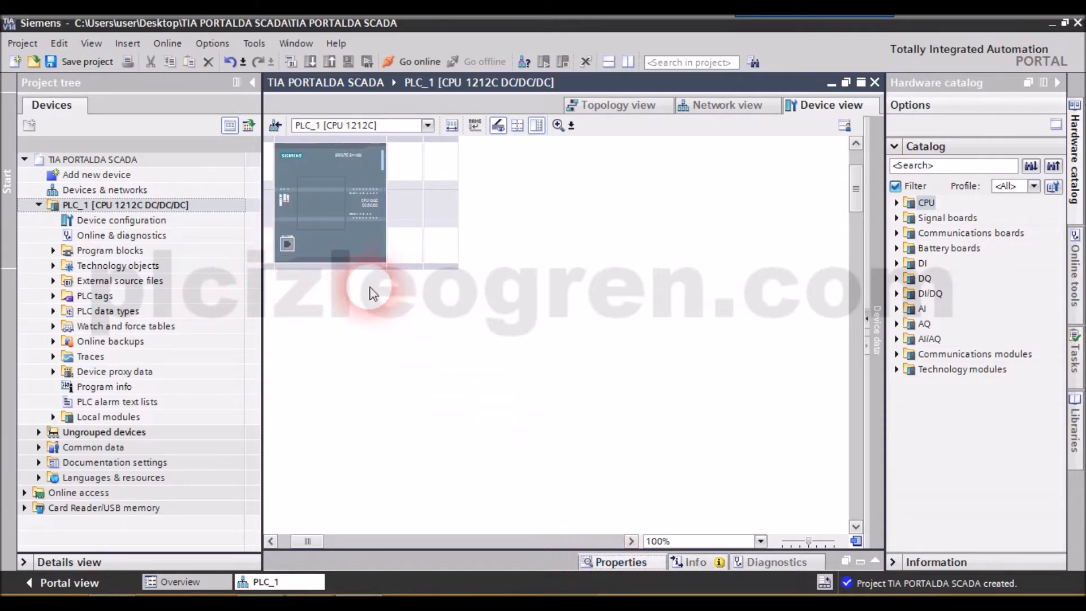
{"action": "left_click", "coordinate": [308, 195]}
{"action": "left_click", "coordinate": [141, 221]}
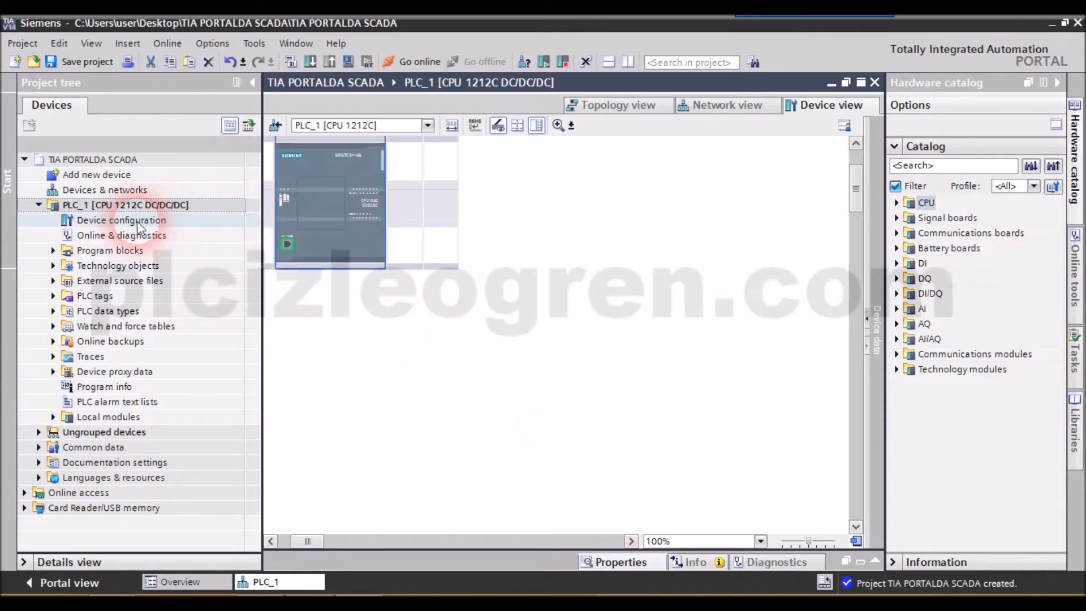
{"action": "left_click", "coordinate": [429, 345]}
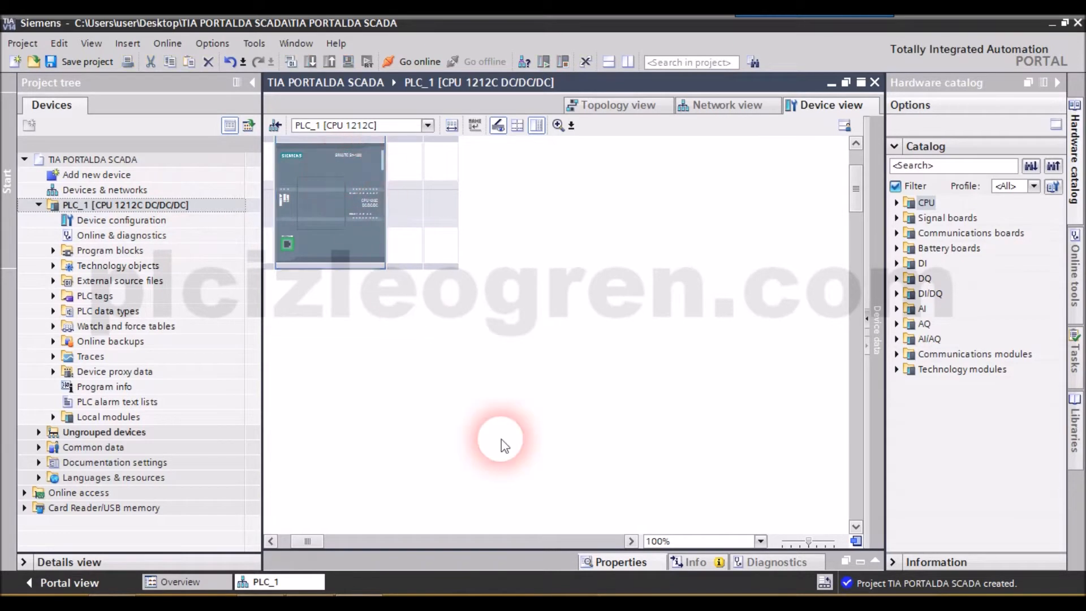
{"action": "left_click", "coordinate": [876, 560]}
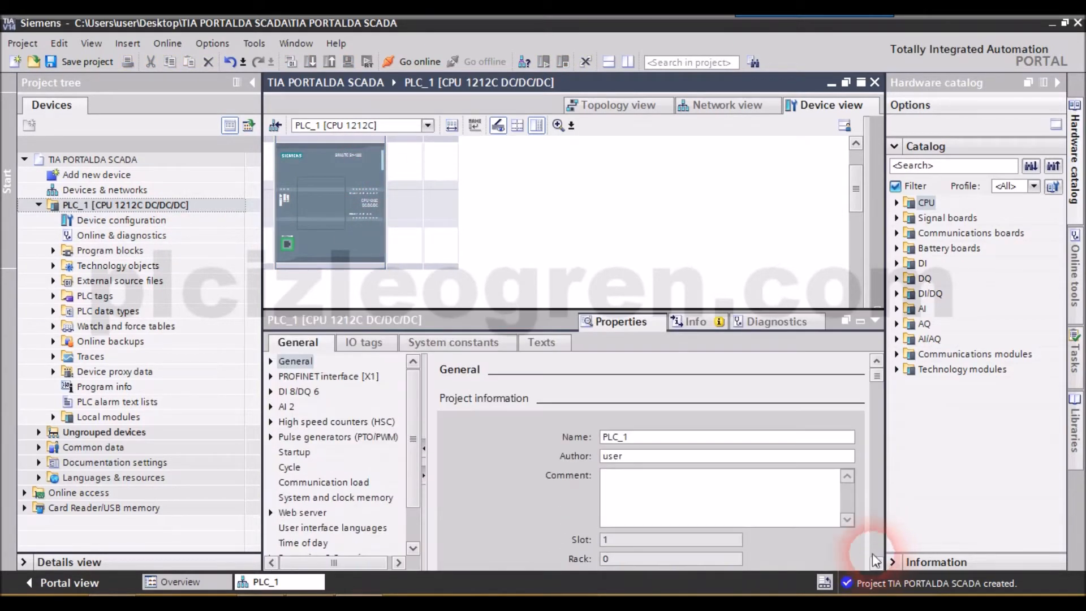
- Examine the IP protocol settings of the PLC's PROFINET interface [X1]
{"action": "left_click", "coordinate": [328, 376]}
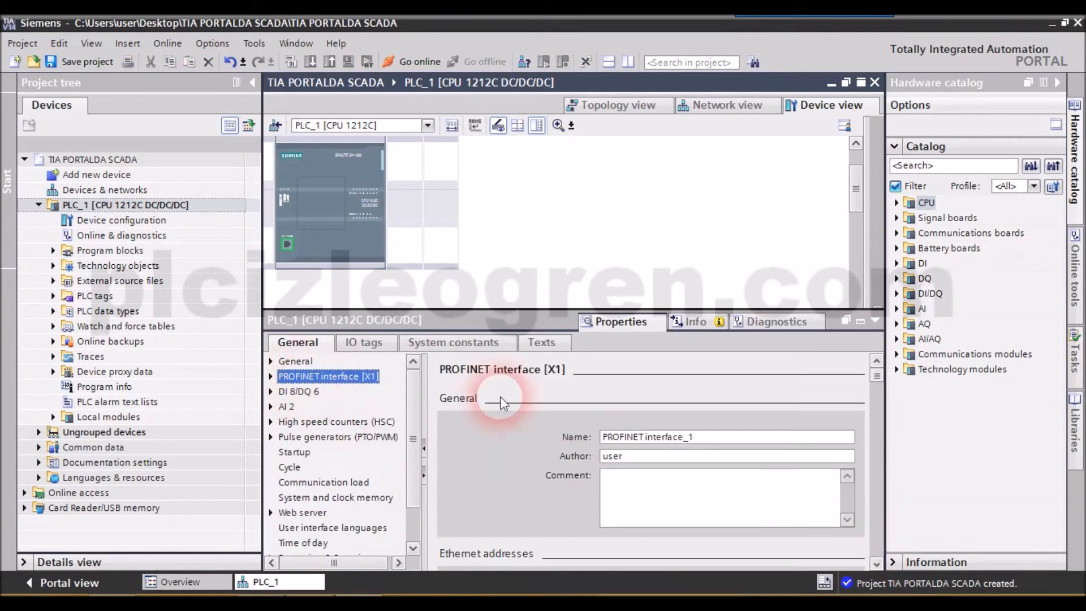
{"action": "left_click", "coordinate": [877, 564]}
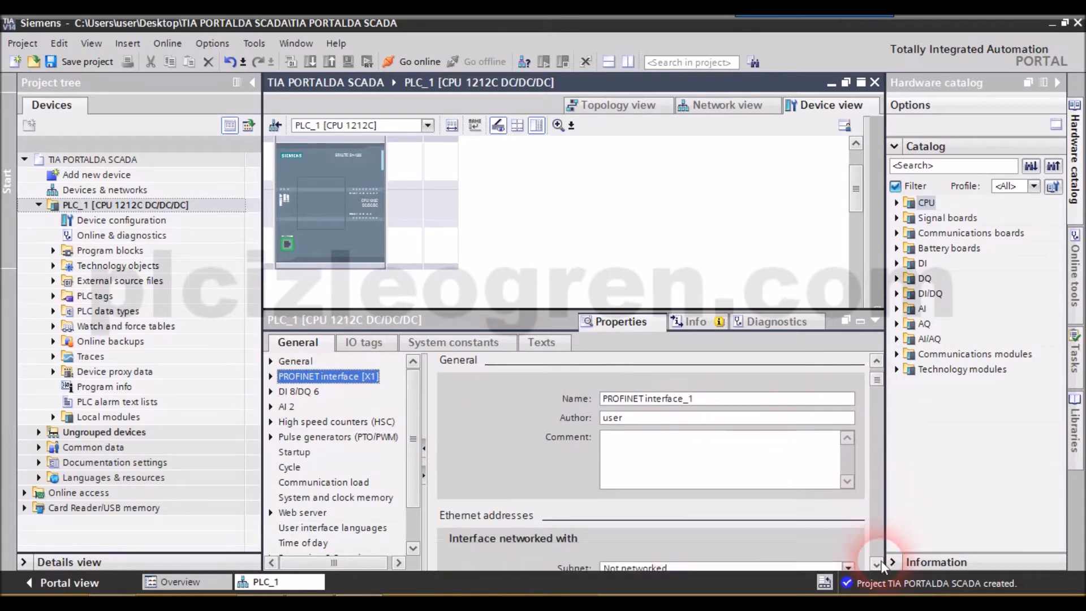
{"action": "left_click", "coordinate": [877, 564]}
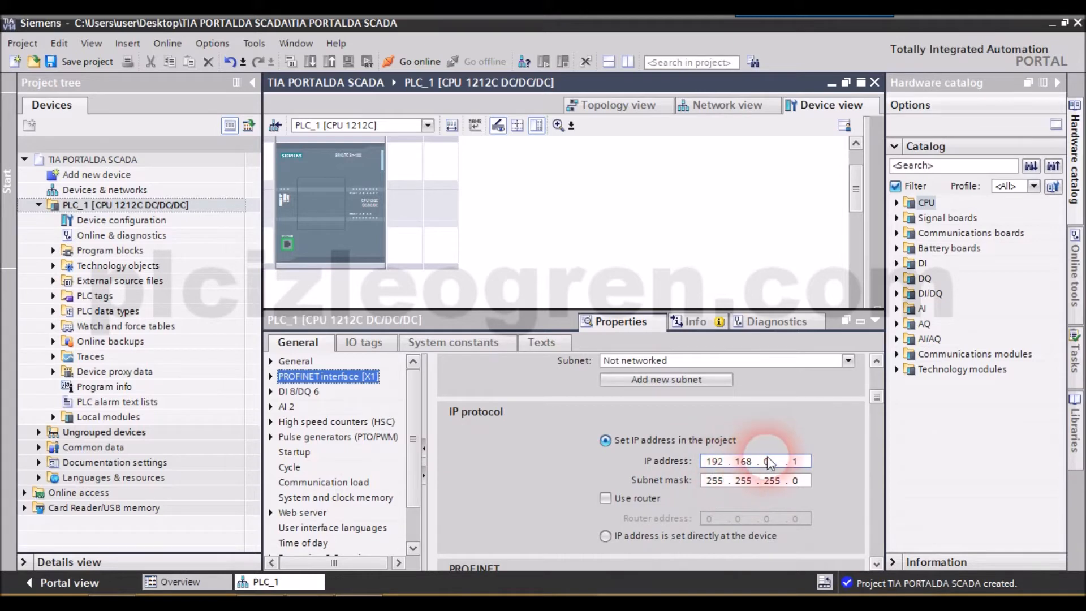
{"action": "left_click", "coordinate": [703, 254]}
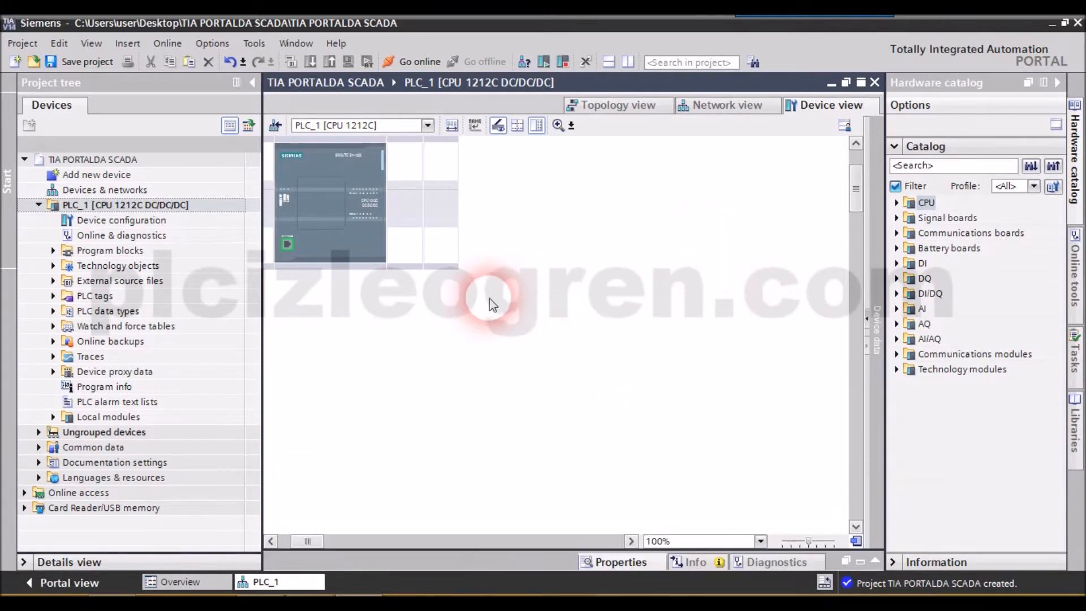
{"action": "left_click", "coordinate": [371, 252]}
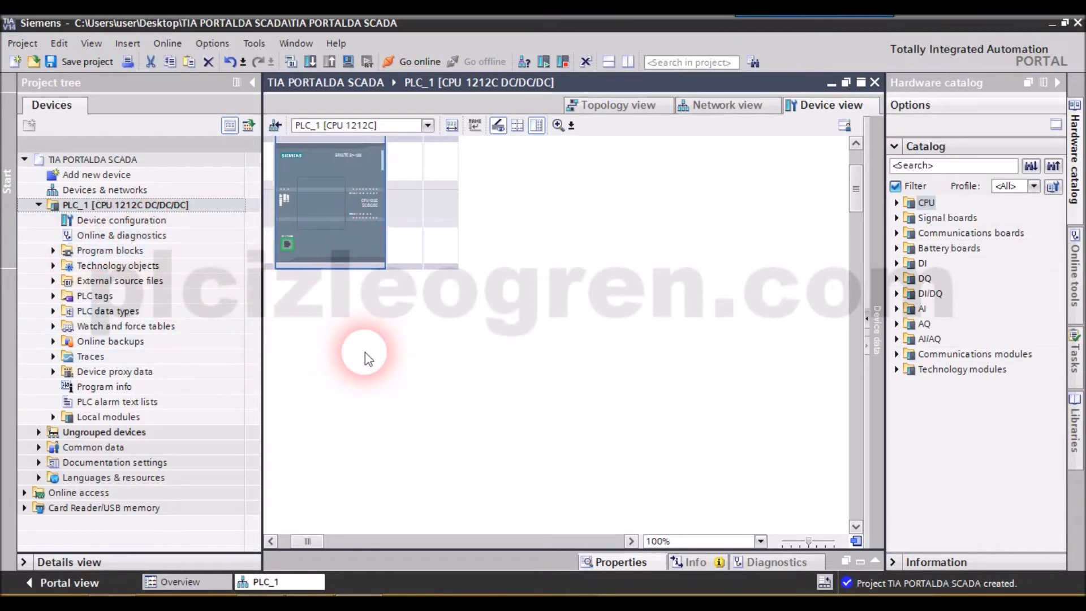
- Start adding another device from the project tree and show the PC systems category
{"action": "left_click", "coordinate": [89, 176]}
{"action": "double_click", "coordinate": [89, 175]}
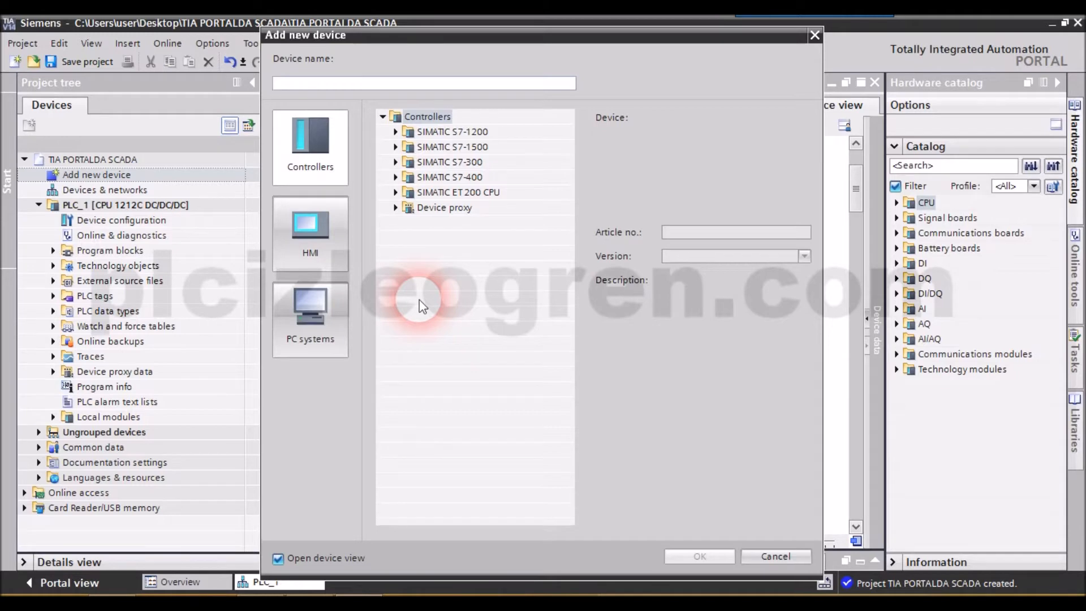
{"action": "left_click", "coordinate": [338, 301]}
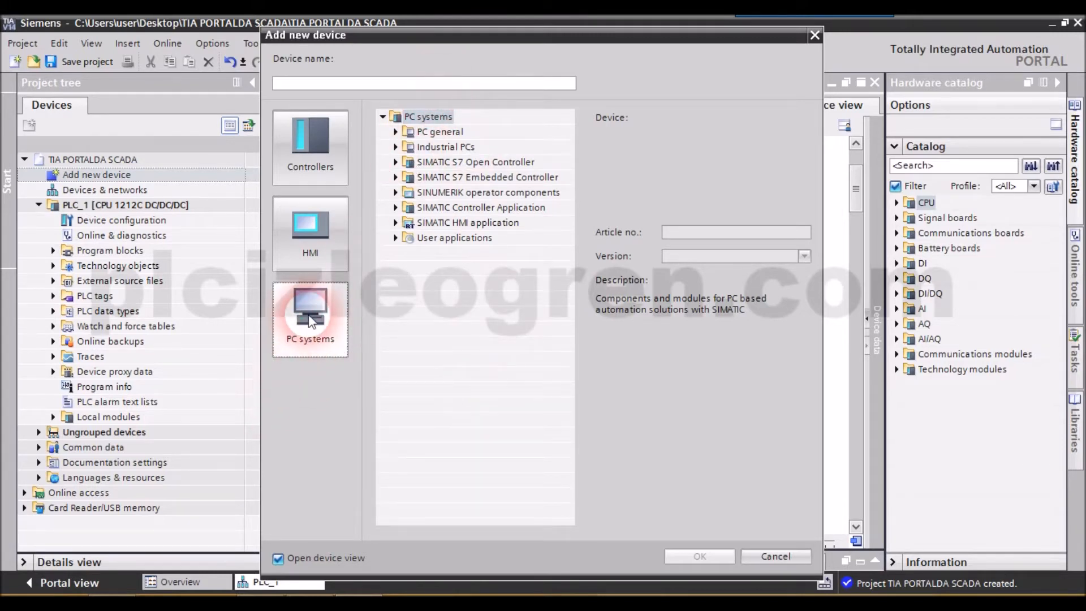
- Examine the PC system groups for Industrial PCs, SIMATIC S7 Open Controller, S7 Embedded Controller and SINUMERIK operator components
{"action": "left_click", "coordinate": [396, 147]}
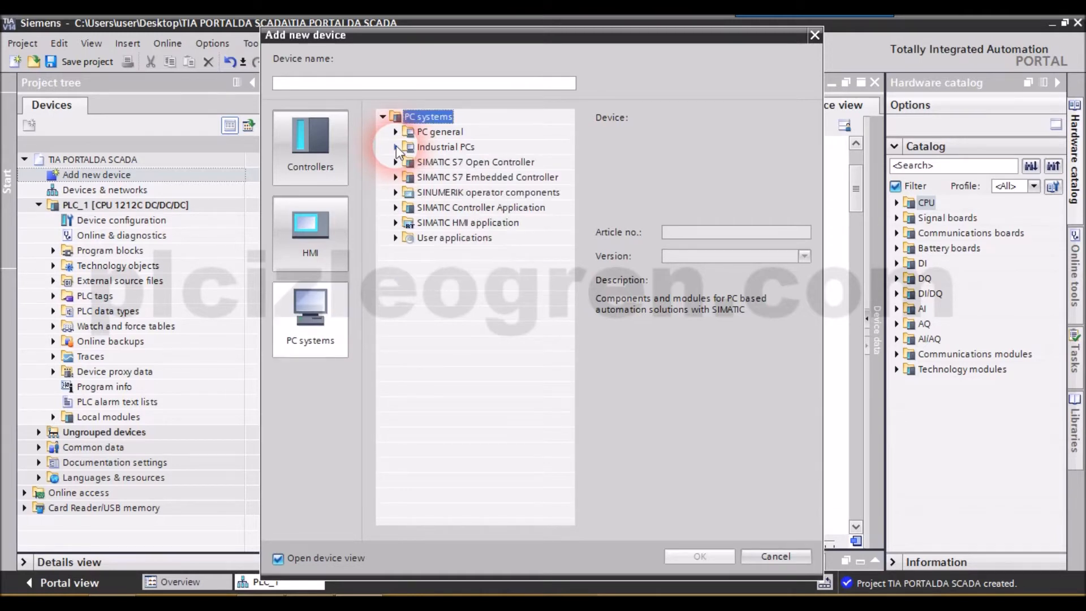
{"action": "left_click", "coordinate": [396, 147]}
{"action": "left_click", "coordinate": [396, 147]}
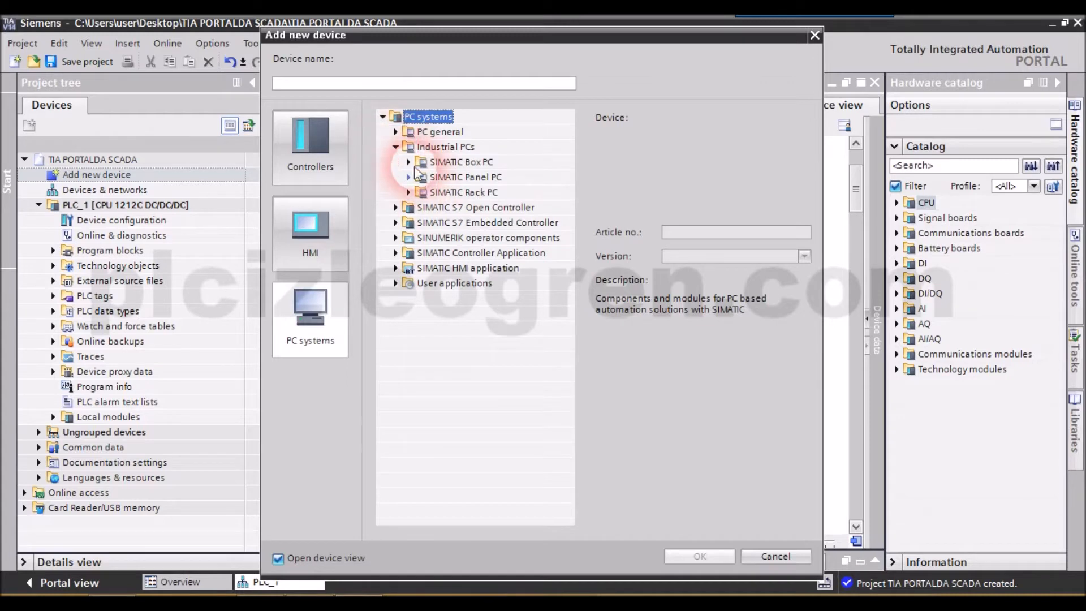
{"action": "left_click", "coordinate": [396, 147]}
{"action": "left_click", "coordinate": [396, 163]}
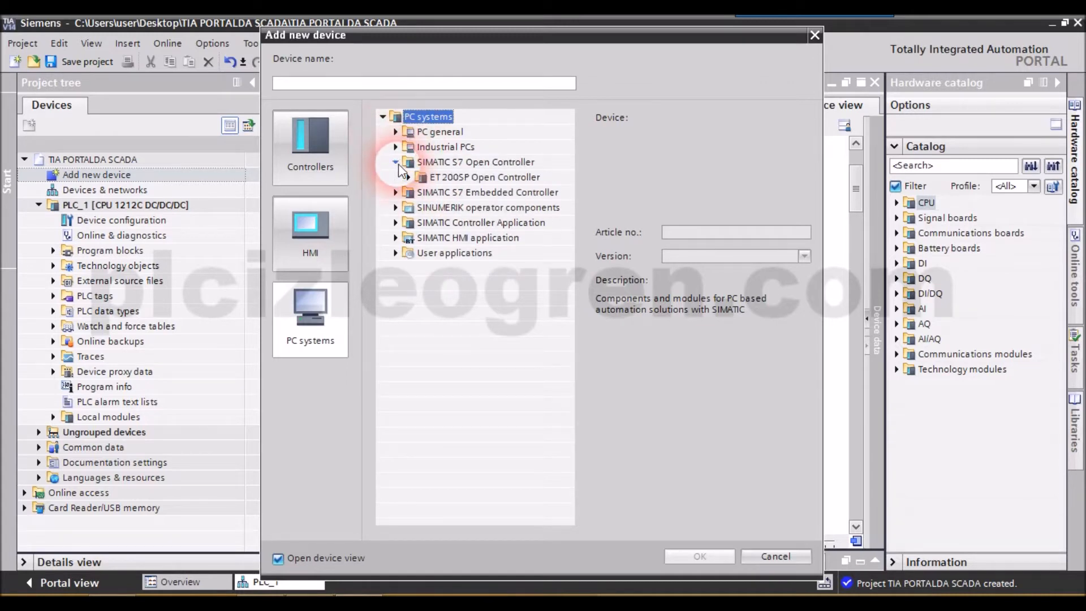
{"action": "left_click", "coordinate": [396, 163]}
{"action": "left_click", "coordinate": [395, 163]}
{"action": "left_click", "coordinate": [396, 163]}
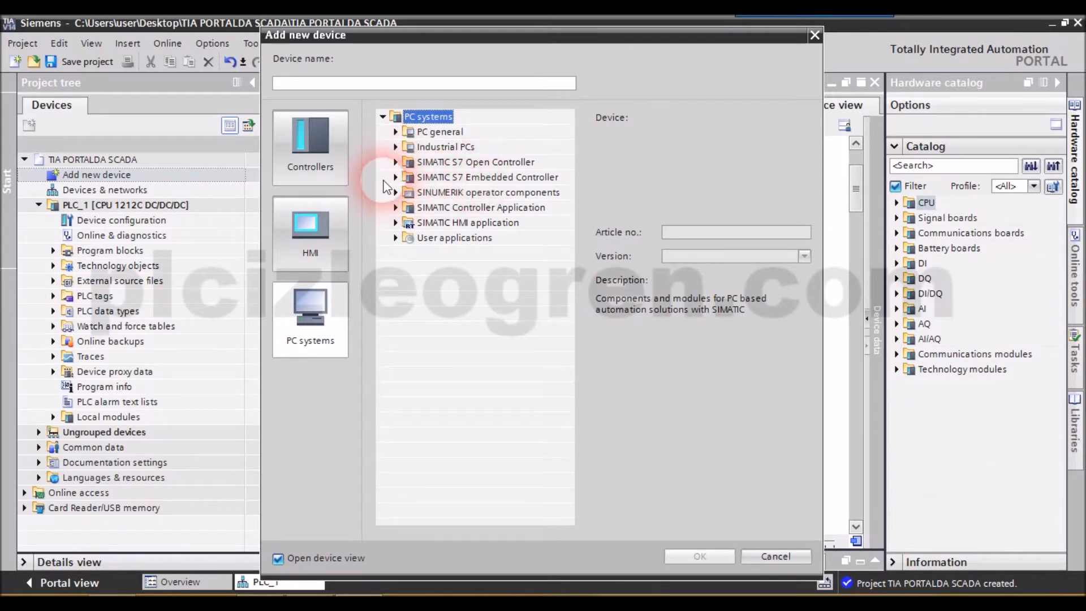
{"action": "left_click", "coordinate": [395, 177]}
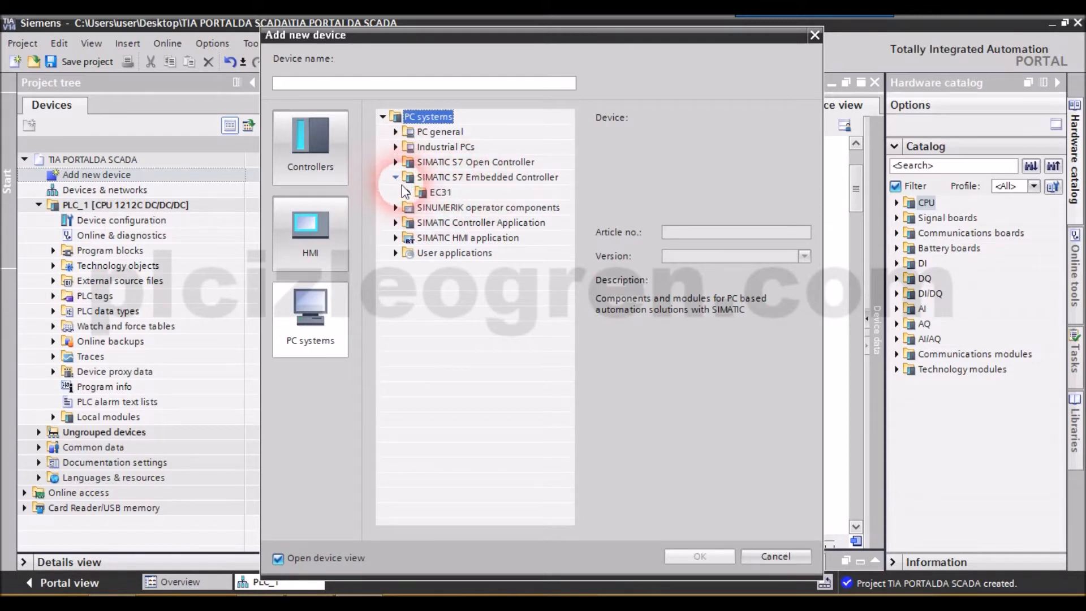
{"action": "left_click", "coordinate": [396, 178]}
{"action": "left_click", "coordinate": [396, 178]}
{"action": "left_click", "coordinate": [397, 179]}
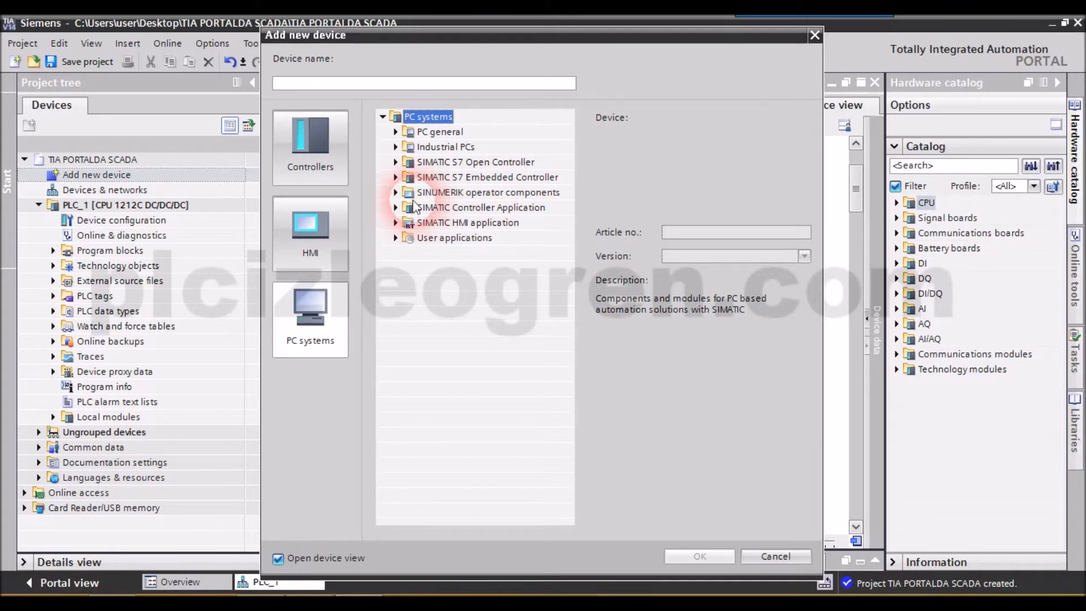
{"action": "left_click", "coordinate": [396, 192]}
{"action": "left_click", "coordinate": [396, 193]}
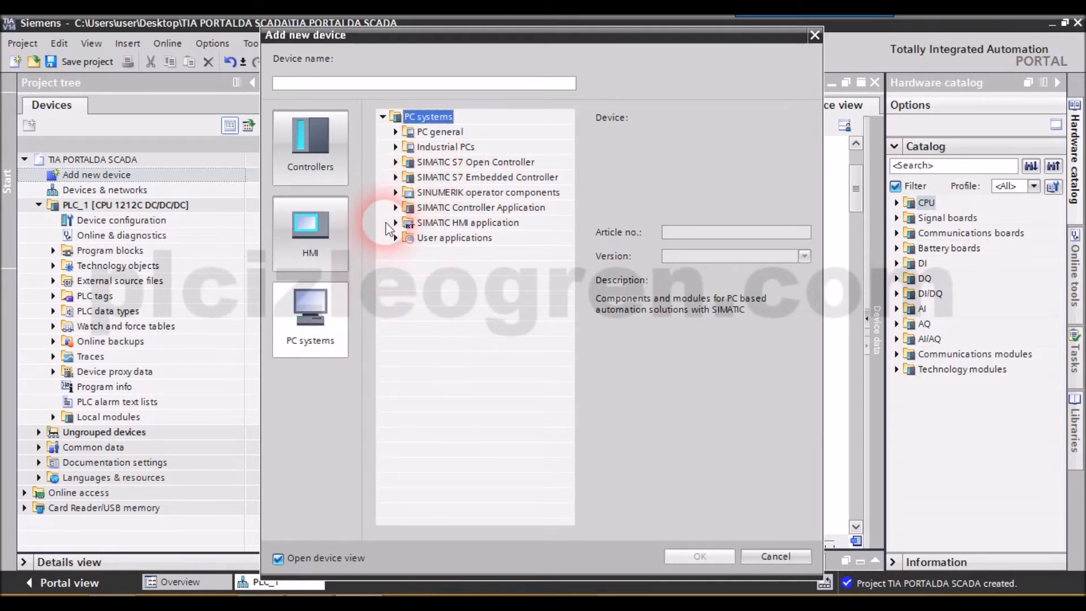
- Add a PC station from the PC general group to the project
{"action": "left_click", "coordinate": [396, 131]}
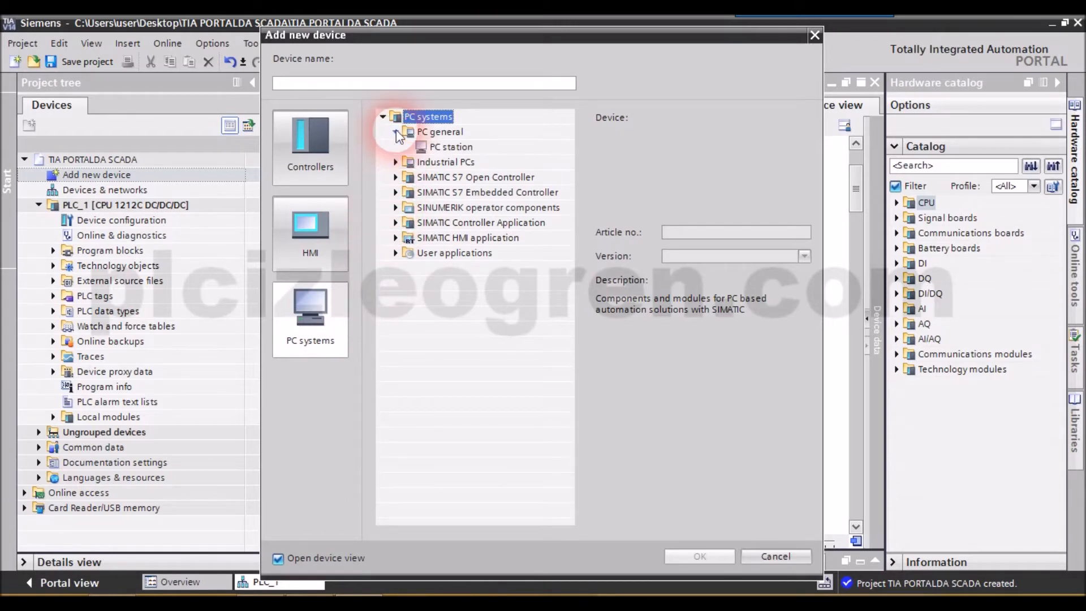
{"action": "double_click", "coordinate": [447, 148]}
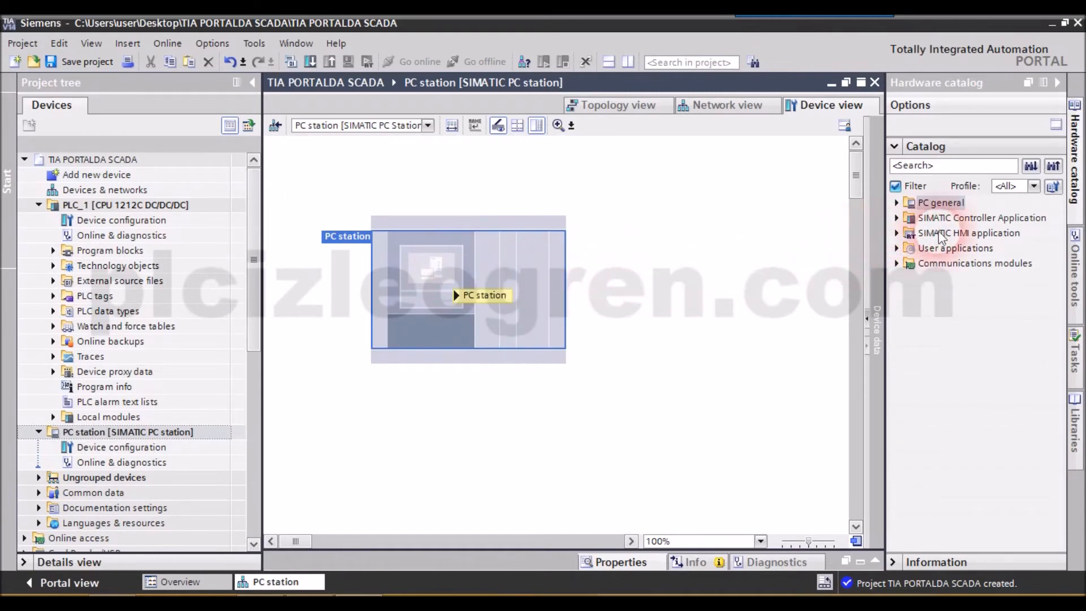
- Show the SIMATIC HMI applications in the hardware catalog and delete the PC station from the project
{"action": "left_click", "coordinate": [897, 233]}
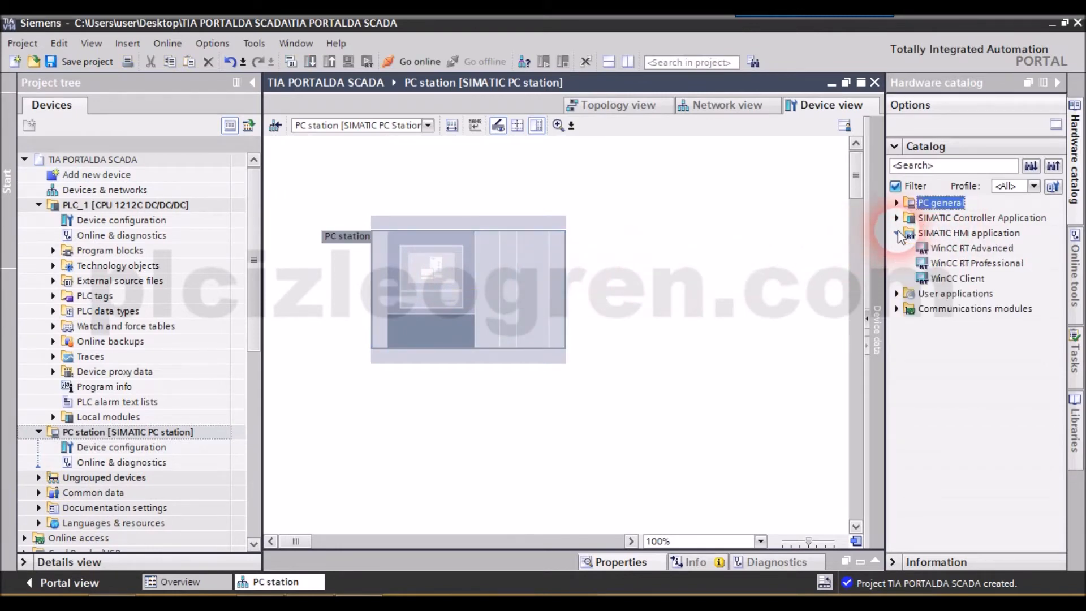
{"action": "left_click", "coordinate": [422, 220]}
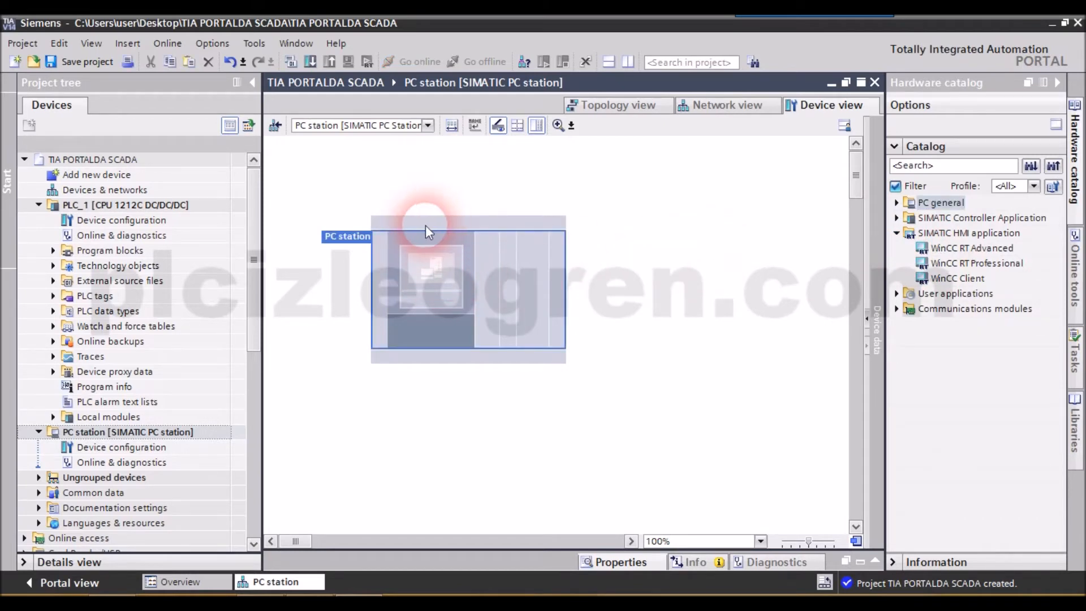
{"action": "left_click", "coordinate": [121, 433]}
{"action": "key", "text": "Delete"}
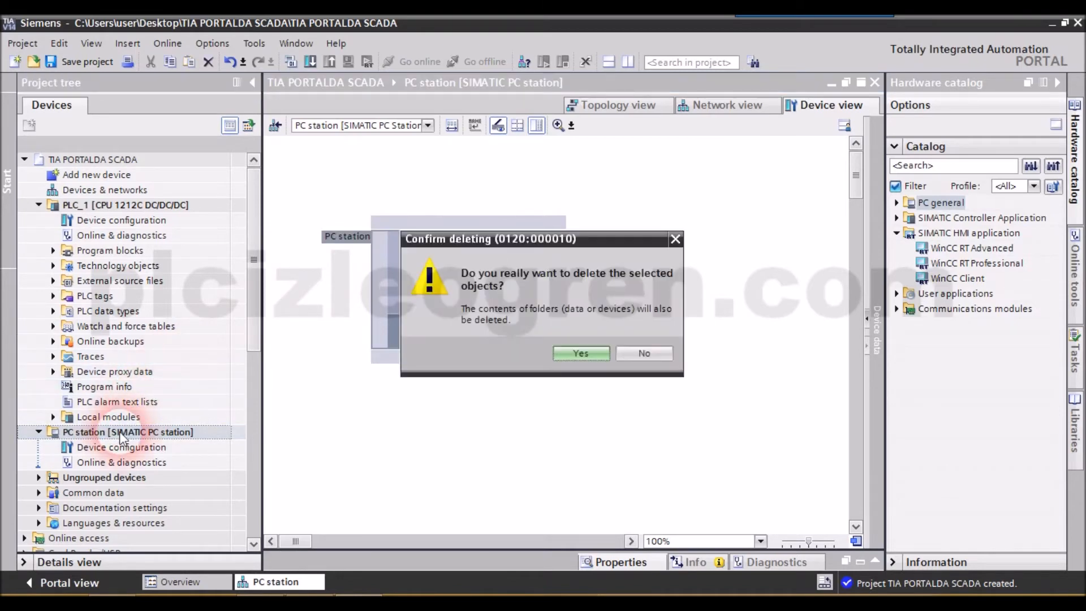
{"action": "left_click", "coordinate": [584, 357]}
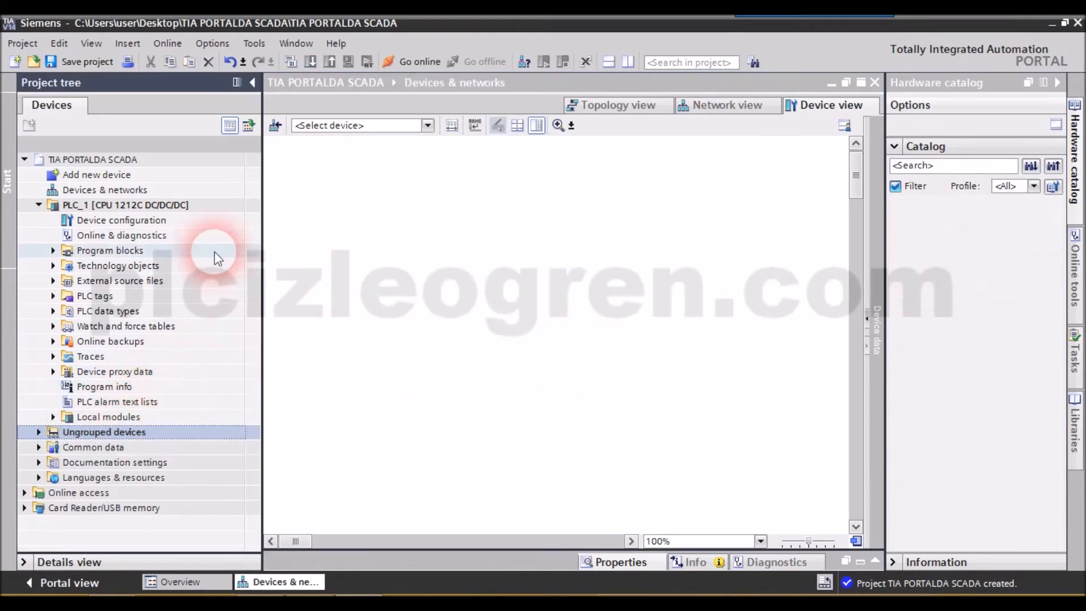
- Add a WinCC RT Professional device, version 14.0.1.0, from the PC systems' SIMATIC HMI application group
{"action": "double_click", "coordinate": [102, 179]}
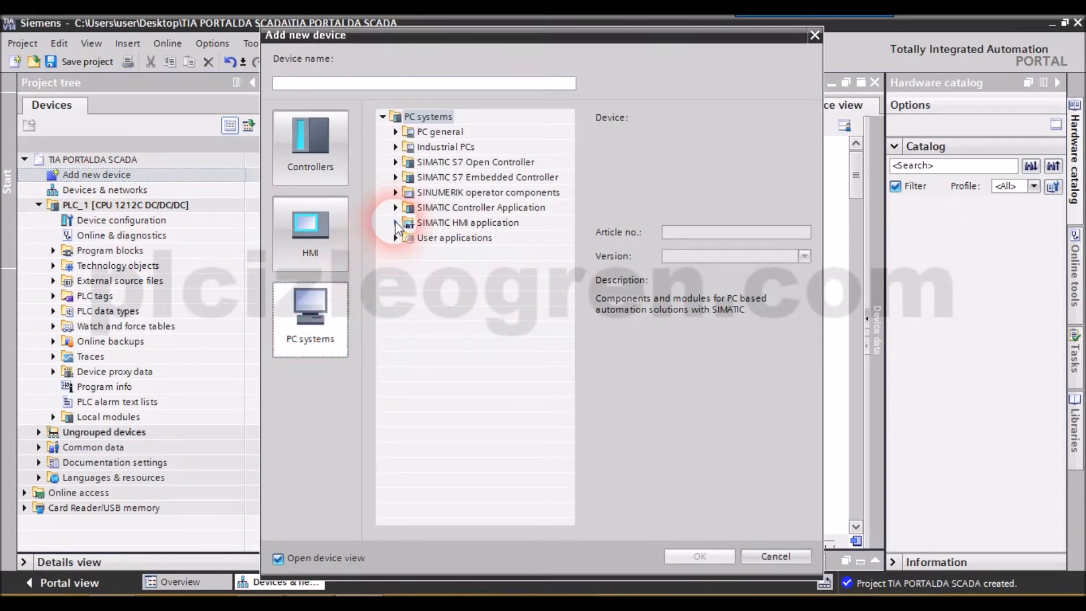
{"action": "left_click", "coordinate": [395, 223]}
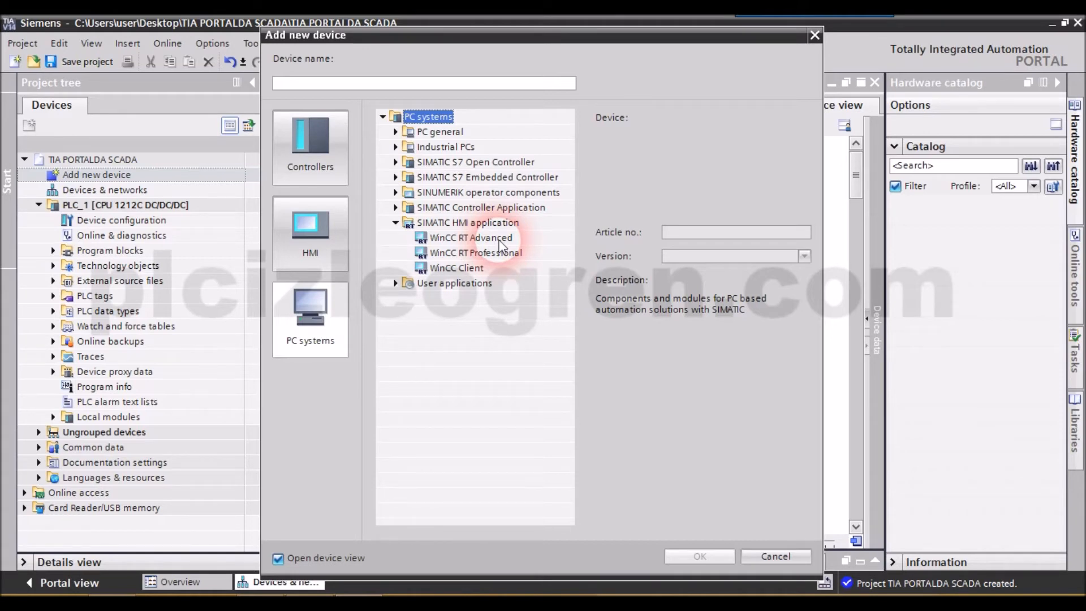
{"action": "left_click", "coordinate": [496, 254]}
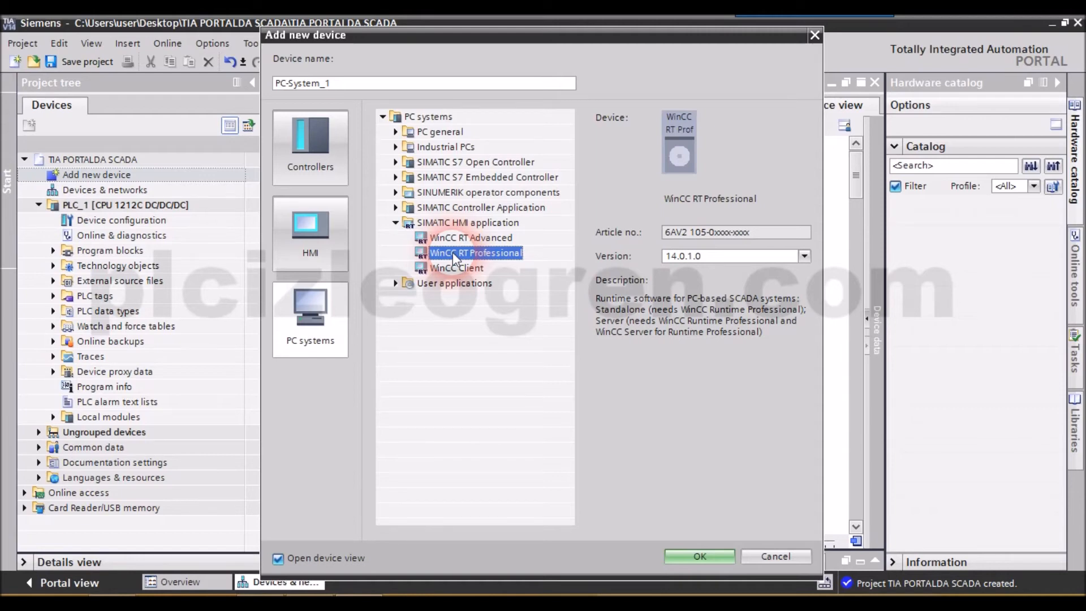
{"action": "left_click", "coordinate": [457, 268]}
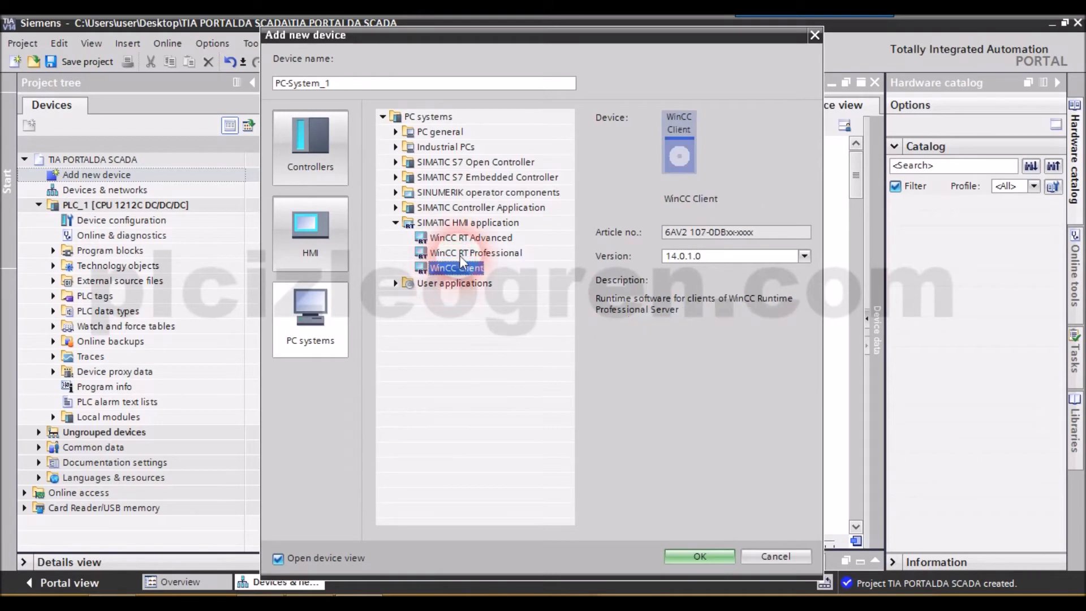
{"action": "left_click", "coordinate": [460, 256]}
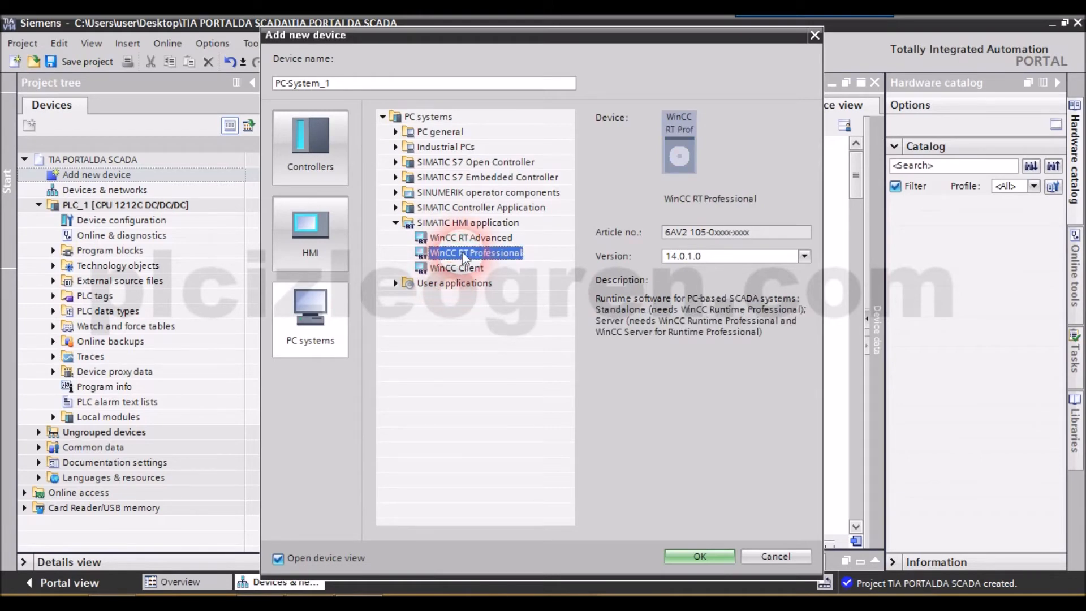
{"action": "left_click", "coordinate": [707, 557]}
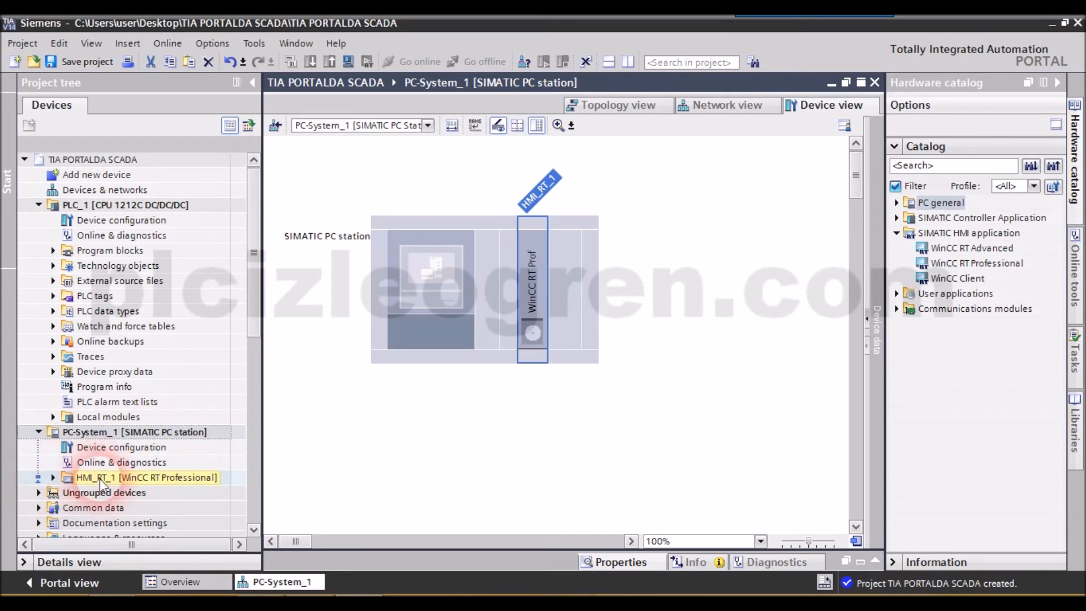
- Examine the WinCC RT Professional entries in the project tree, including its screens, and the modules in the PC station's device view
{"action": "left_click_drag", "start_coordinate": [254, 332], "coordinate": [223, 405]}
{"action": "left_click", "coordinate": [53, 296]}
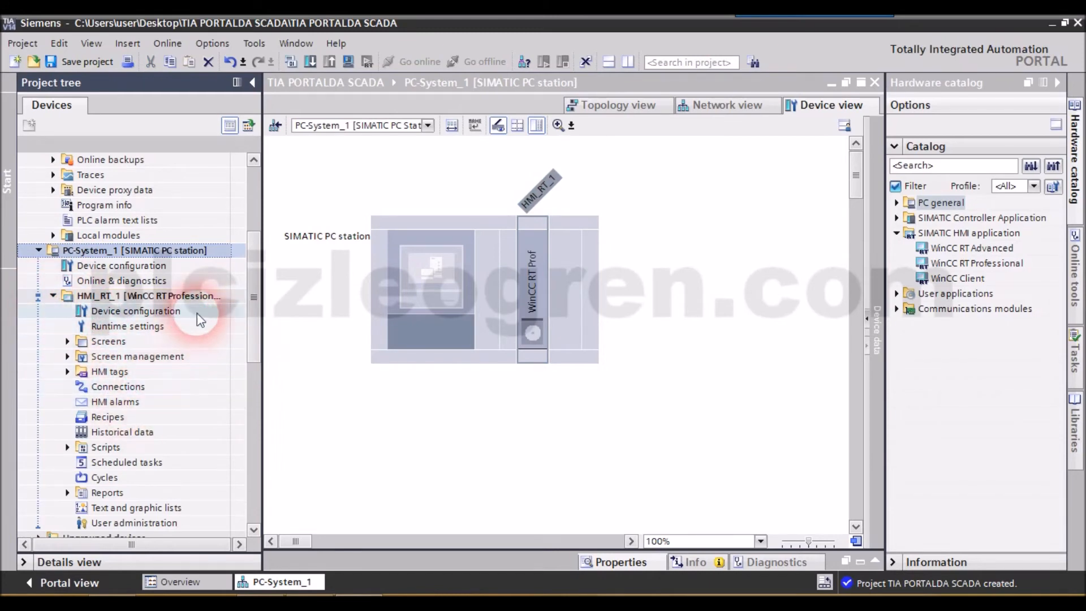
{"action": "mouse_move", "coordinate": [253, 281]}
{"action": "left_mouse_down"}
{"action": "mouse_move", "coordinate": [259, 325]}
{"action": "mouse_move", "coordinate": [258, 300]}
{"action": "left_mouse_up"}
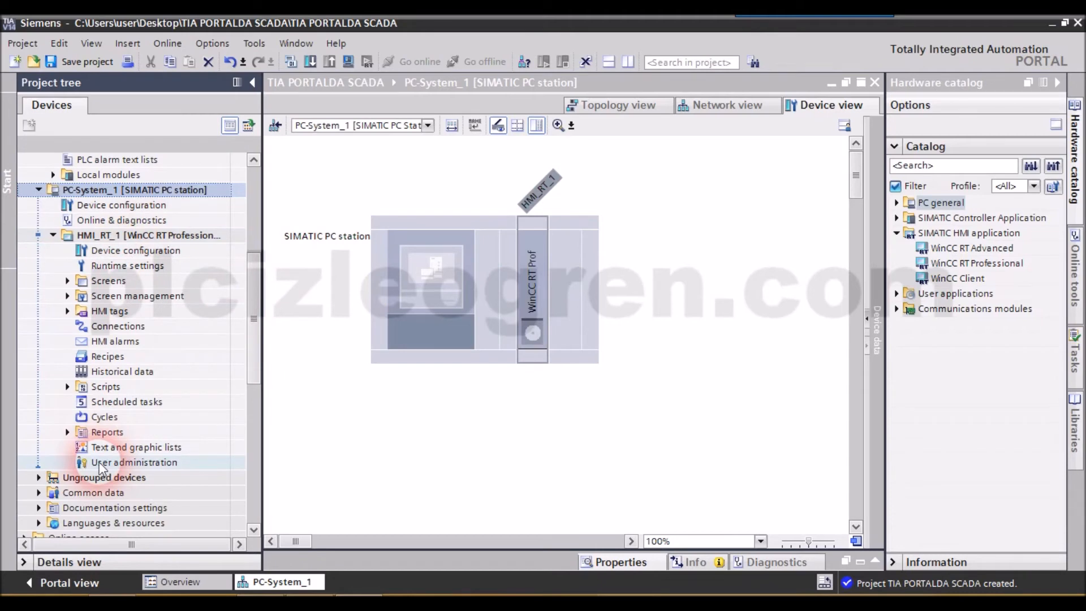
{"action": "left_click", "coordinate": [67, 296]}
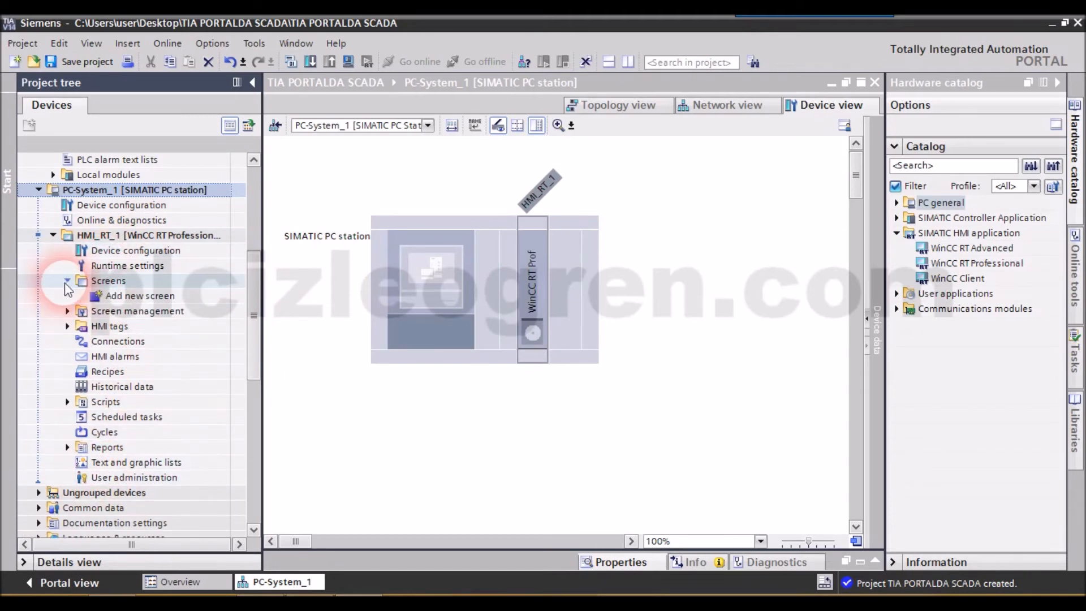
{"action": "left_click", "coordinate": [67, 297]}
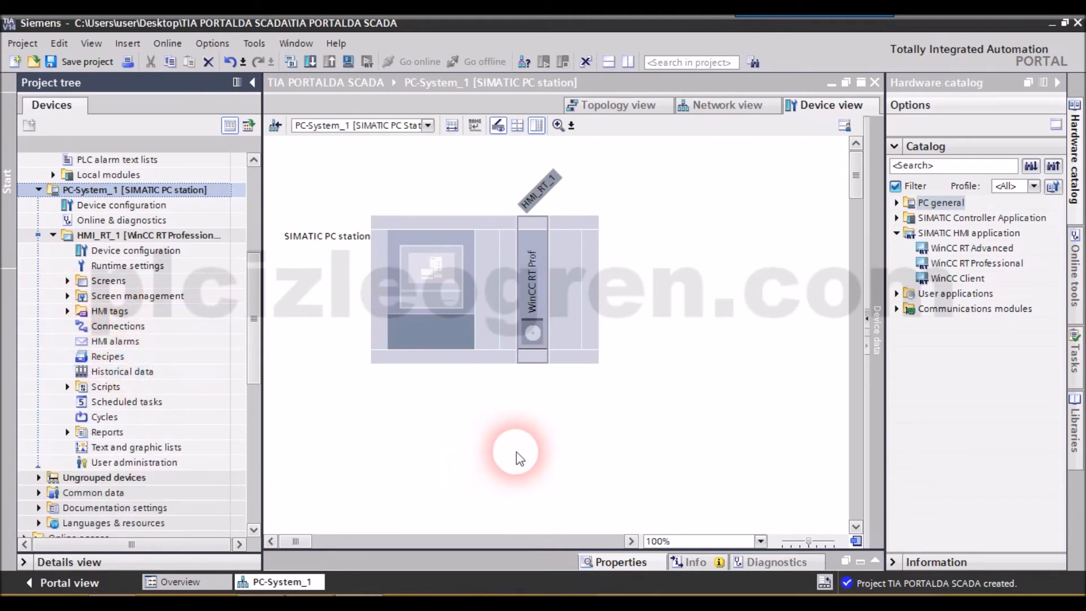
{"action": "left_click", "coordinate": [431, 303]}
{"action": "left_click", "coordinate": [529, 305]}
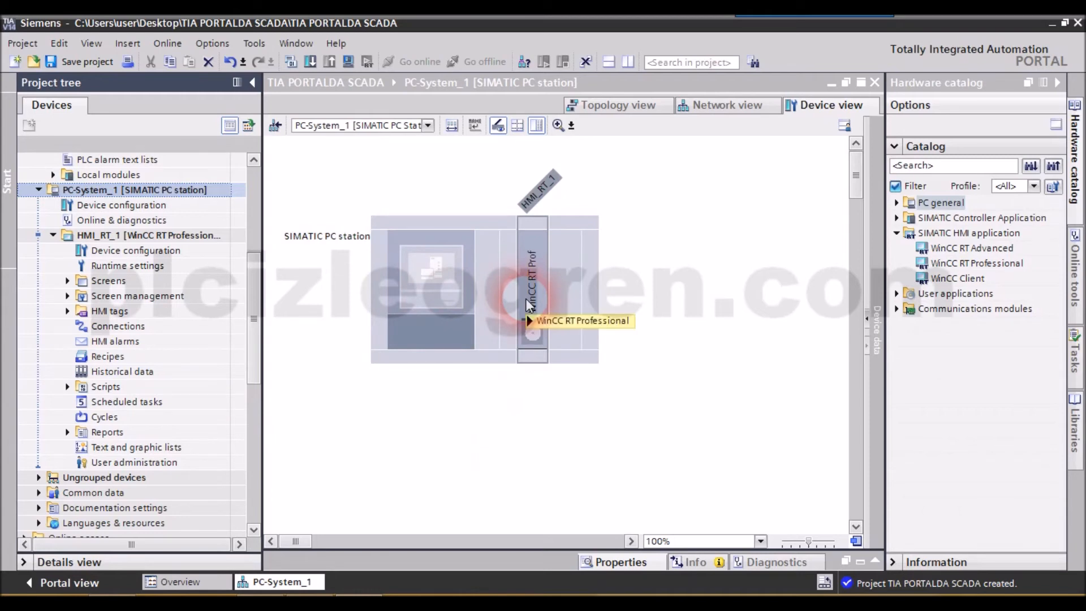
{"action": "mouse_move", "coordinate": [530, 305]}
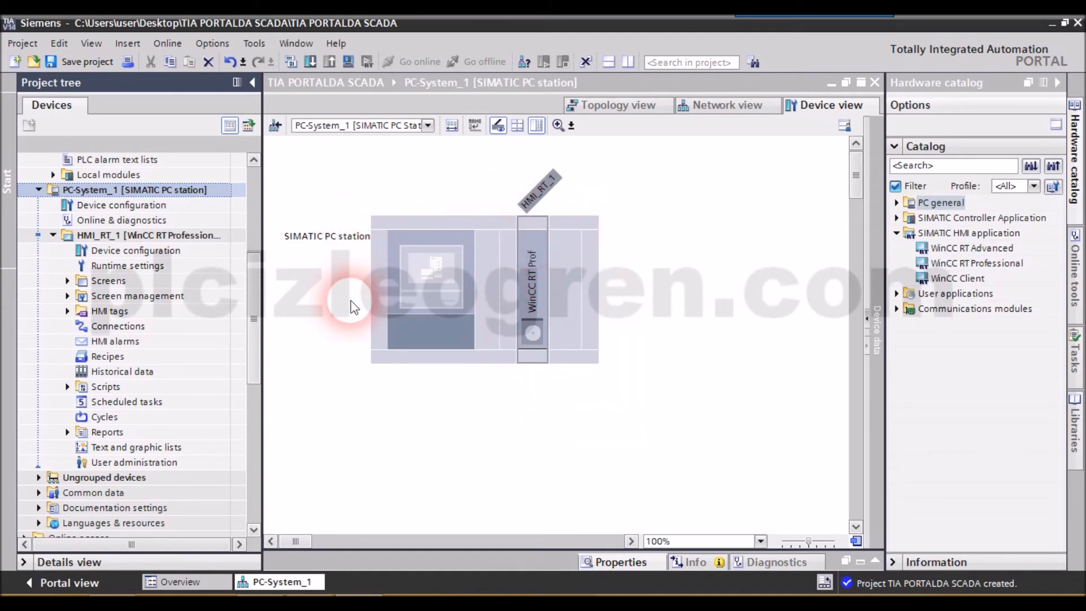
- Insert an IE general PROFINET/Ethernet communications module into the PC station
{"action": "left_click", "coordinate": [897, 309]}
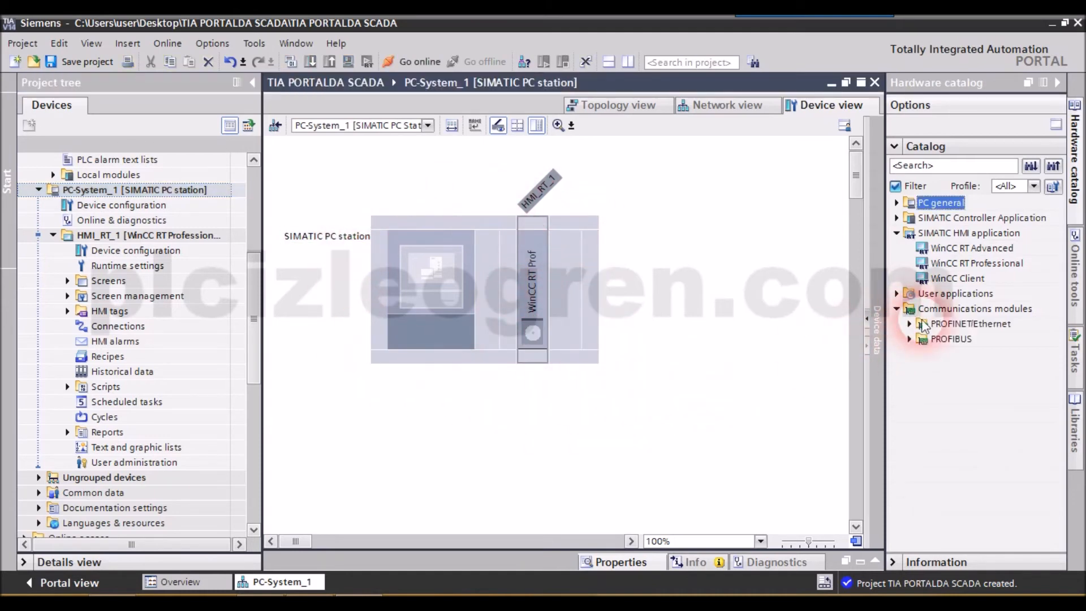
{"action": "left_click", "coordinate": [913, 324]}
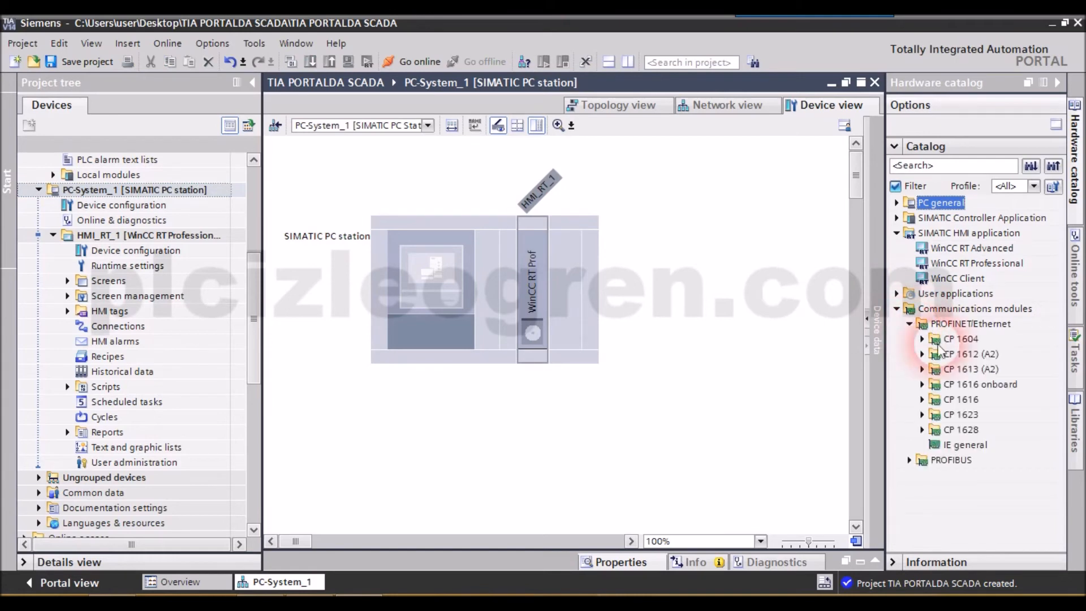
{"action": "left_click_drag", "start_coordinate": [964, 445], "coordinate": [492, 342]}
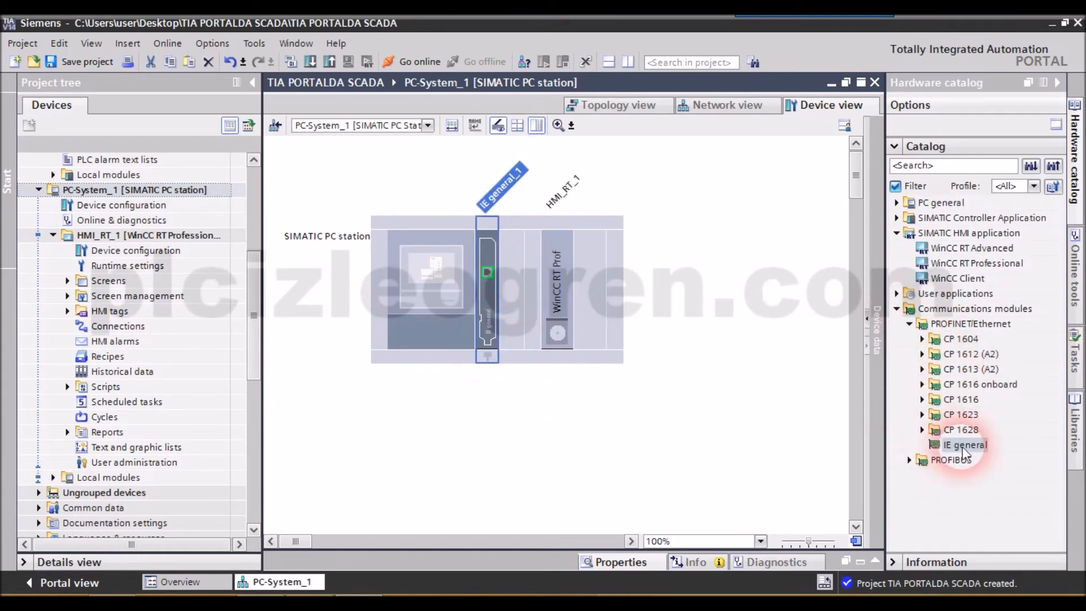
{"action": "left_click_drag", "start_coordinate": [964, 447], "coordinate": [517, 303]}
- Open the IP protocol settings of the IE general module's PROFINET interface and select the IP address's last octet
{"action": "double_click", "coordinate": [487, 274]}
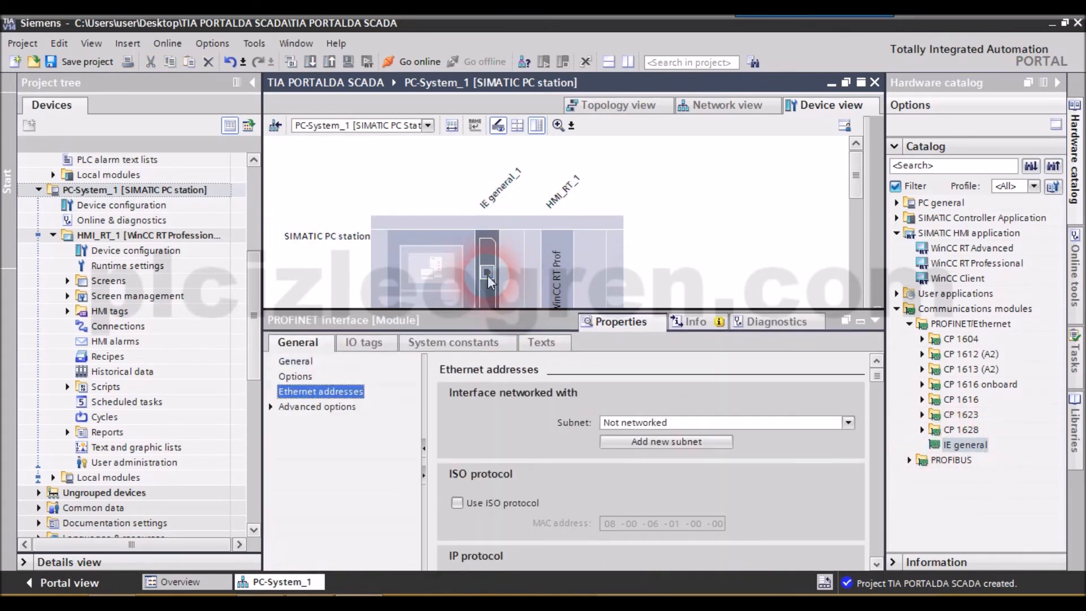
{"action": "scroll", "coordinate": [877, 553], "scroll_direction": "down", "scroll_amount": 5}
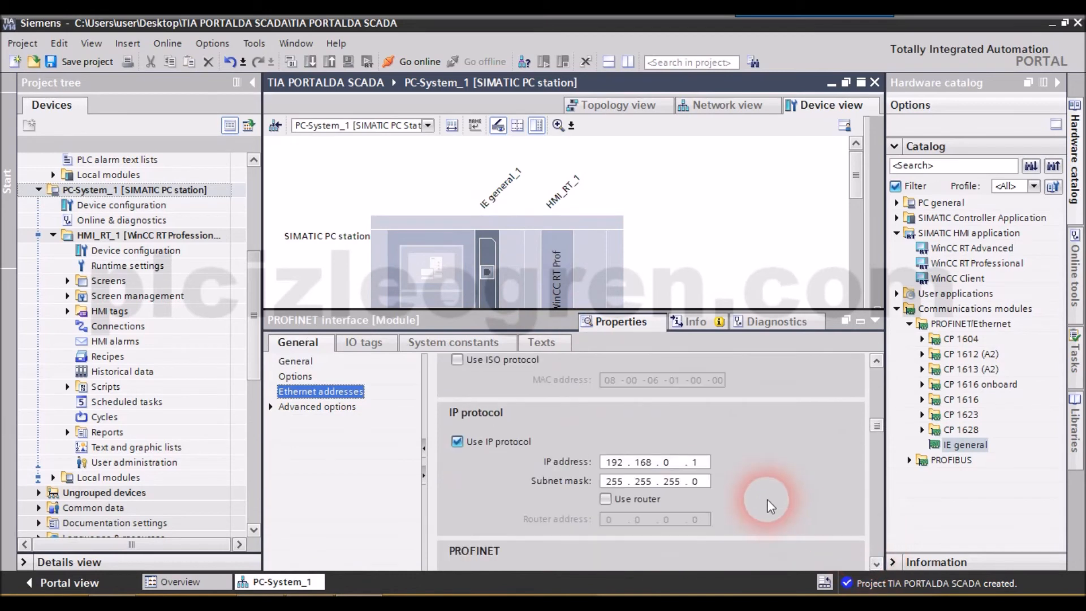
{"action": "double_click", "coordinate": [698, 460]}
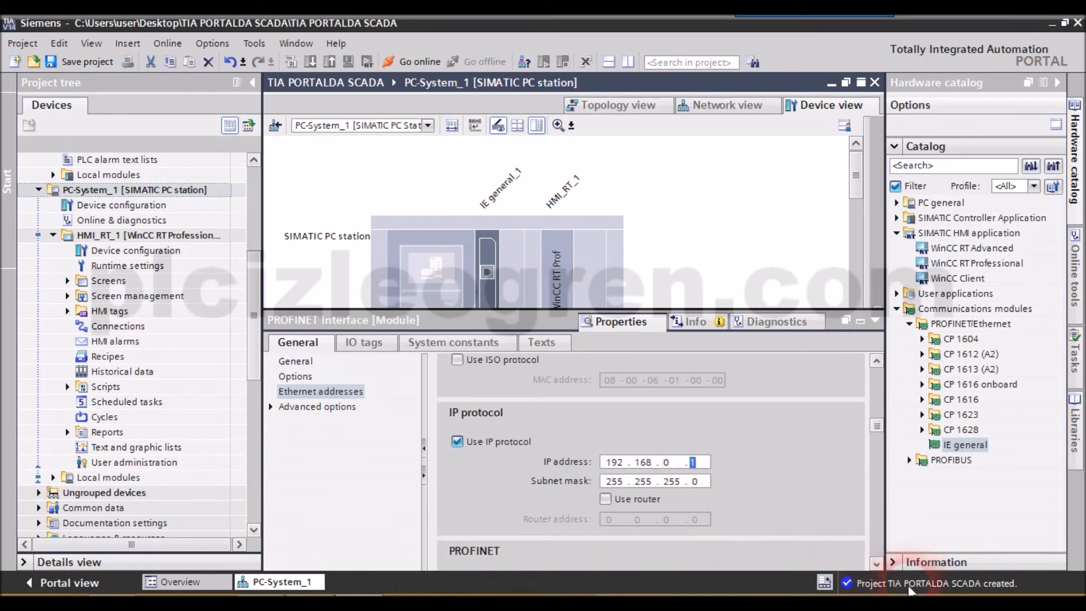
- Switch to the Windows Network and Sharing Center and open the Ethernet adapter's properties
{"action": "left_click", "coordinate": [970, 606]}
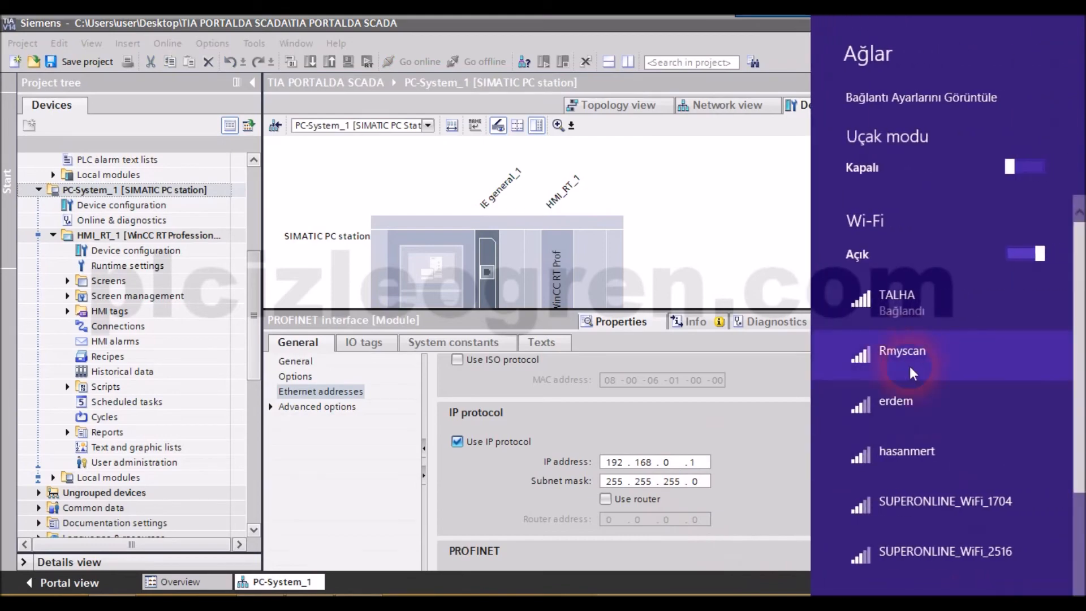
{"action": "left_click", "coordinate": [776, 369]}
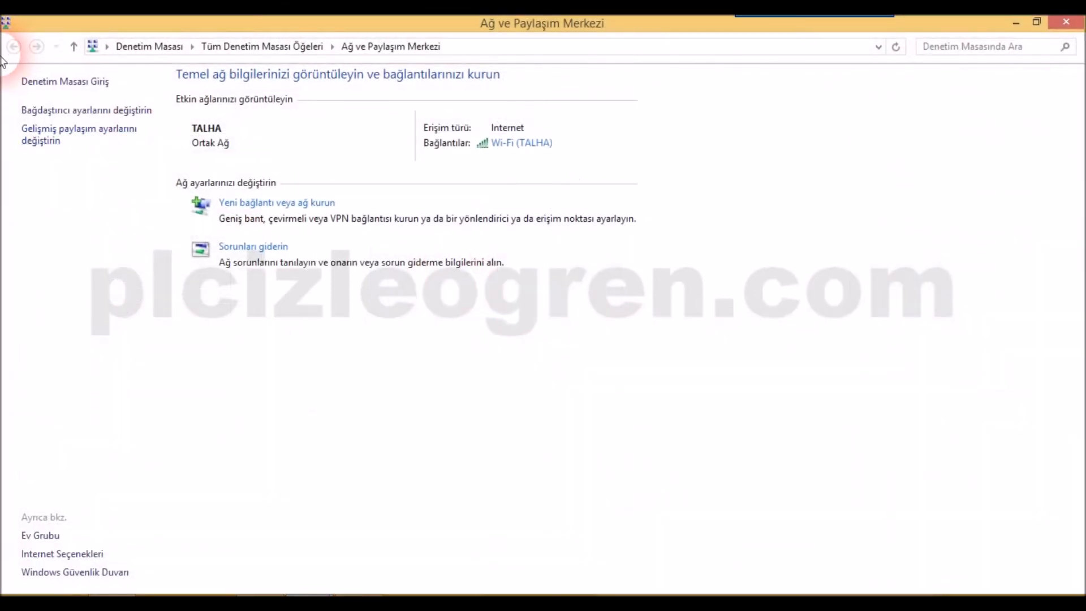
{"action": "left_click", "coordinate": [51, 112]}
{"action": "left_click", "coordinate": [553, 235]}
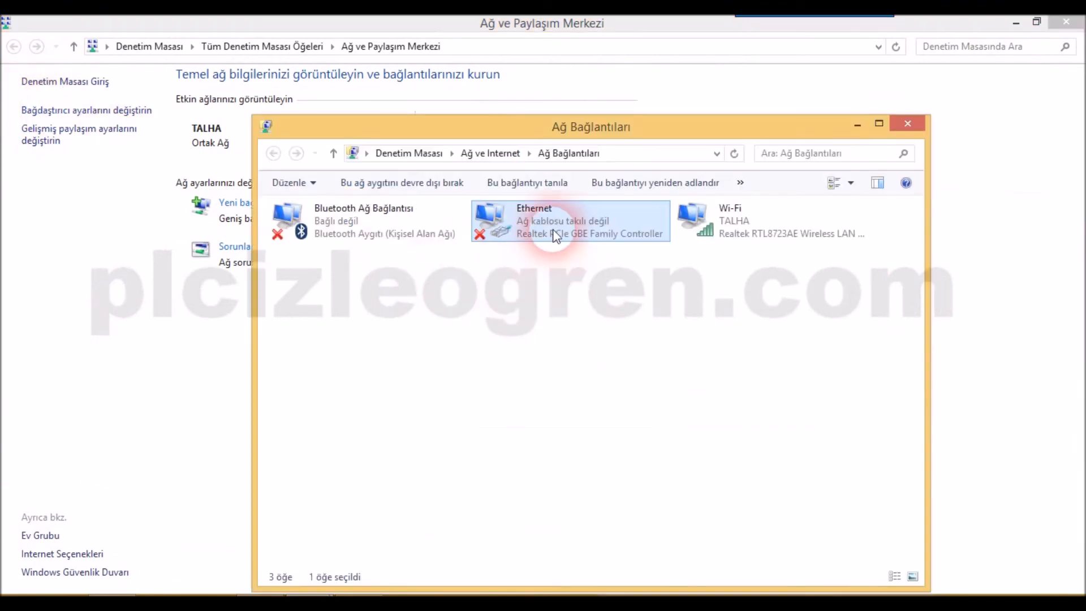
{"action": "double_click", "coordinate": [557, 235]}
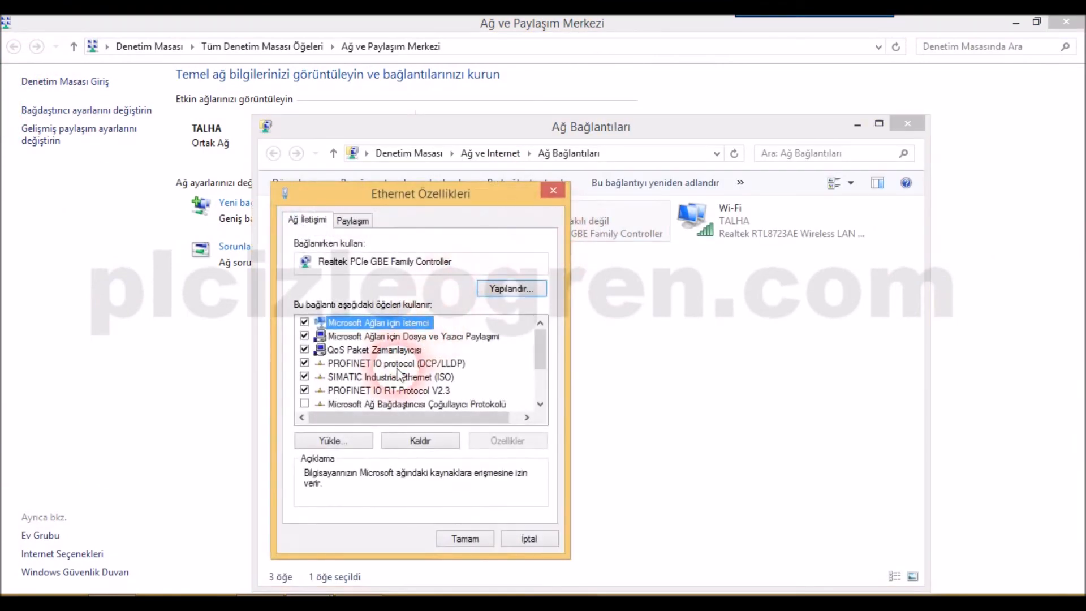
- Examine the Ethernet adapter's TCP/IPv4 address settings and close its dialogs and the network connections window
{"action": "left_click_drag", "start_coordinate": [540, 348], "coordinate": [537, 382]}
{"action": "double_click", "coordinate": [460, 404]}
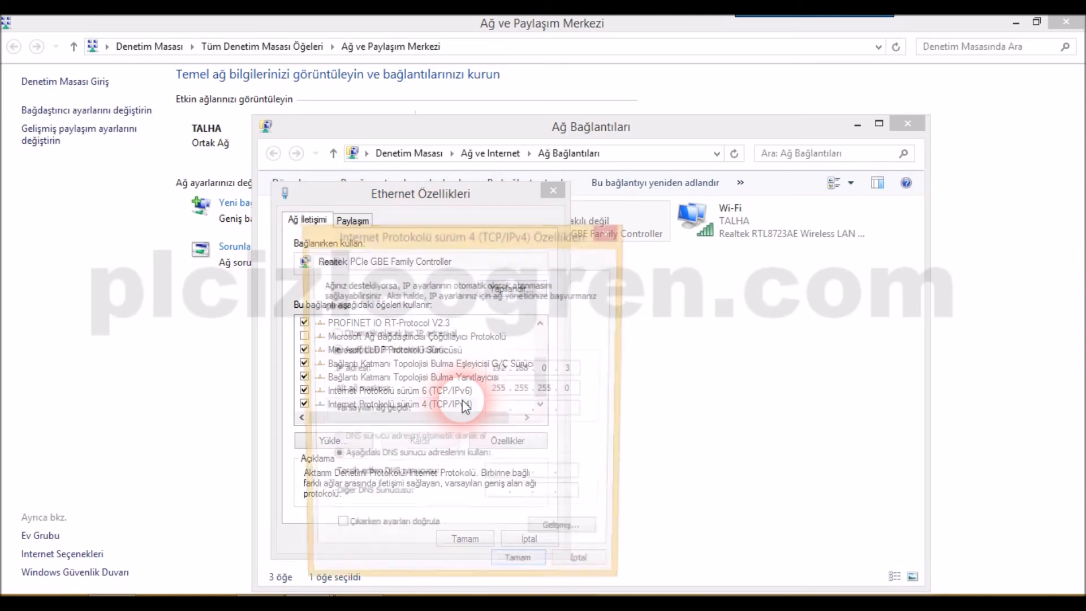
{"action": "left_click", "coordinate": [543, 373]}
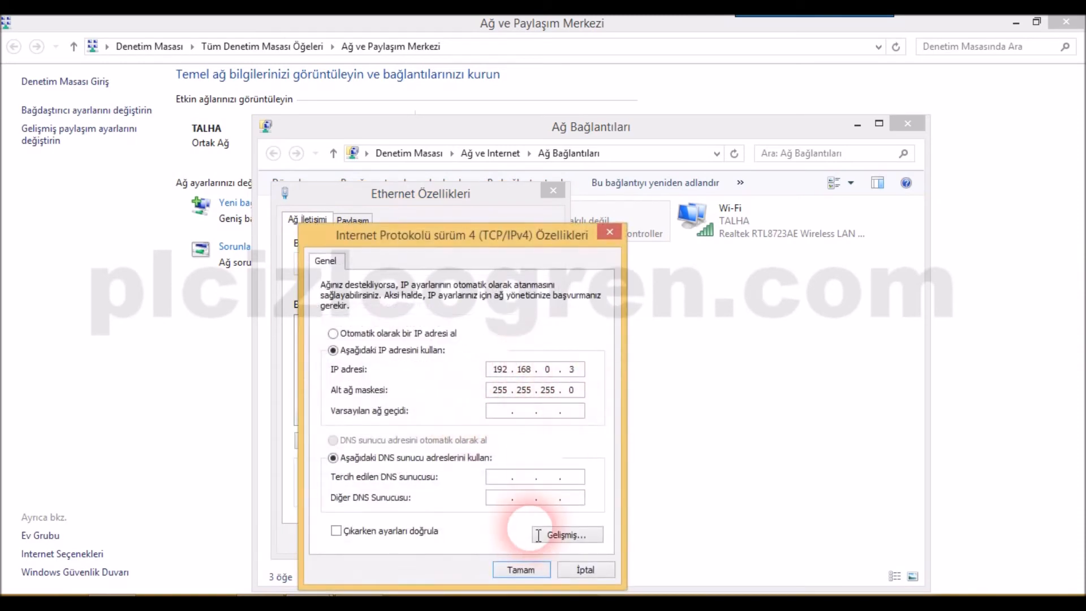
{"action": "left_click", "coordinate": [521, 570]}
{"action": "left_click", "coordinate": [461, 534]}
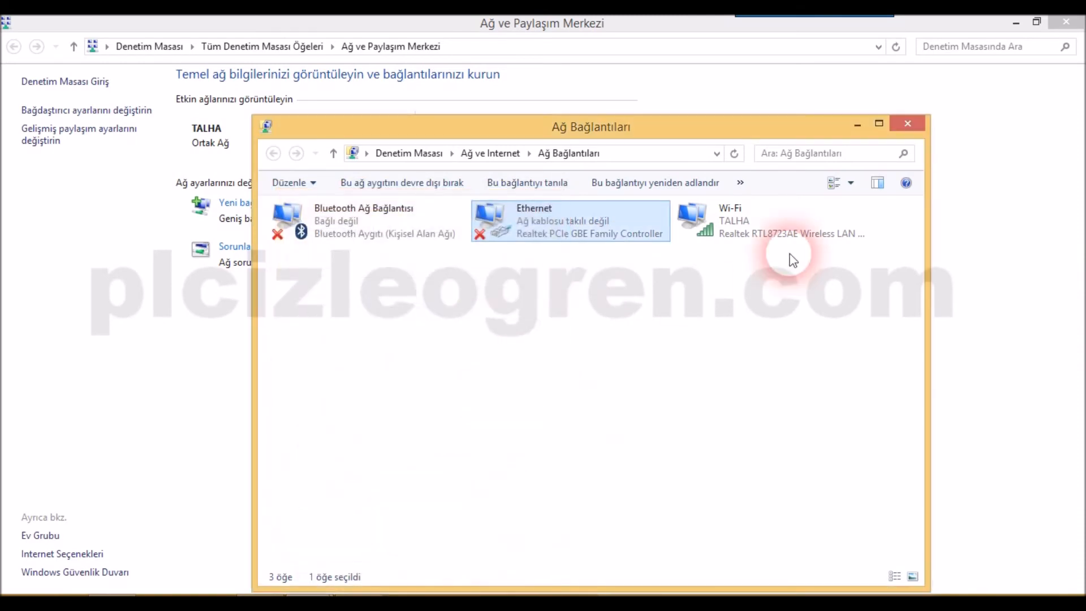
{"action": "left_click", "coordinate": [904, 126]}
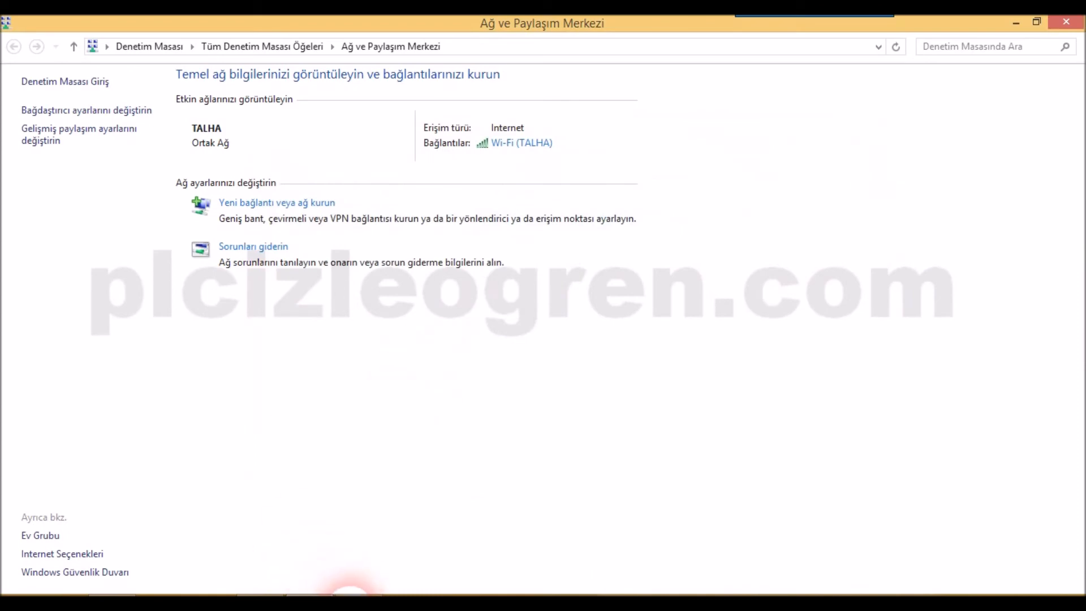
- Return to TIA Portal and set the IE general interface's IP address to 192.168.0.3
{"action": "left_click", "coordinate": [349, 607]}
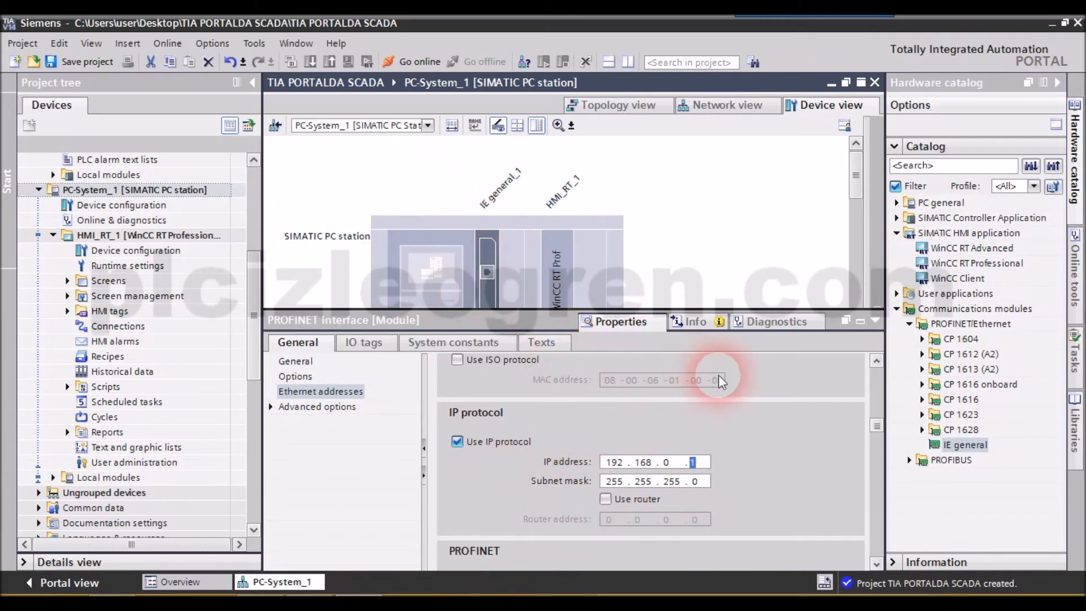
{"action": "type", "text": "3"}
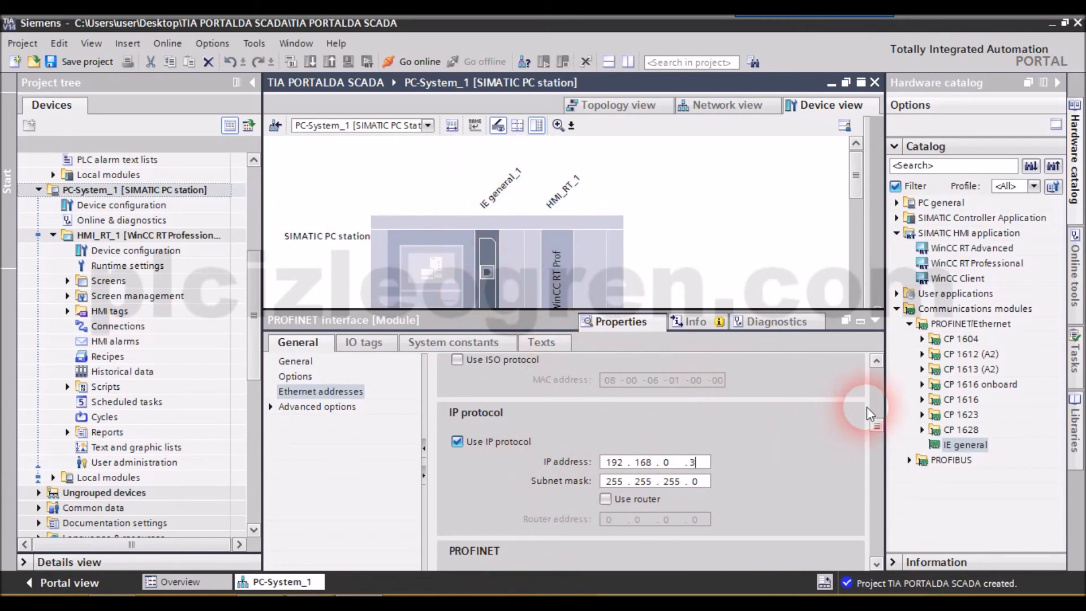
{"action": "left_click", "coordinate": [709, 239]}
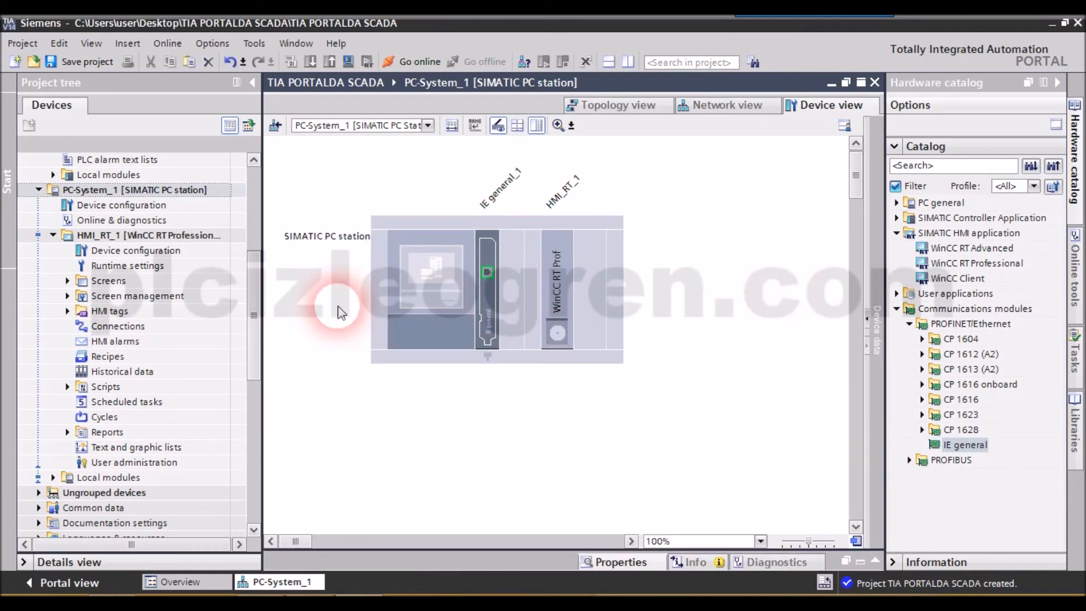
- Open the project's Devices & networks editor to show the PLC and PC station in the network view
{"action": "left_click_drag", "start_coordinate": [251, 325], "coordinate": [255, 164]}
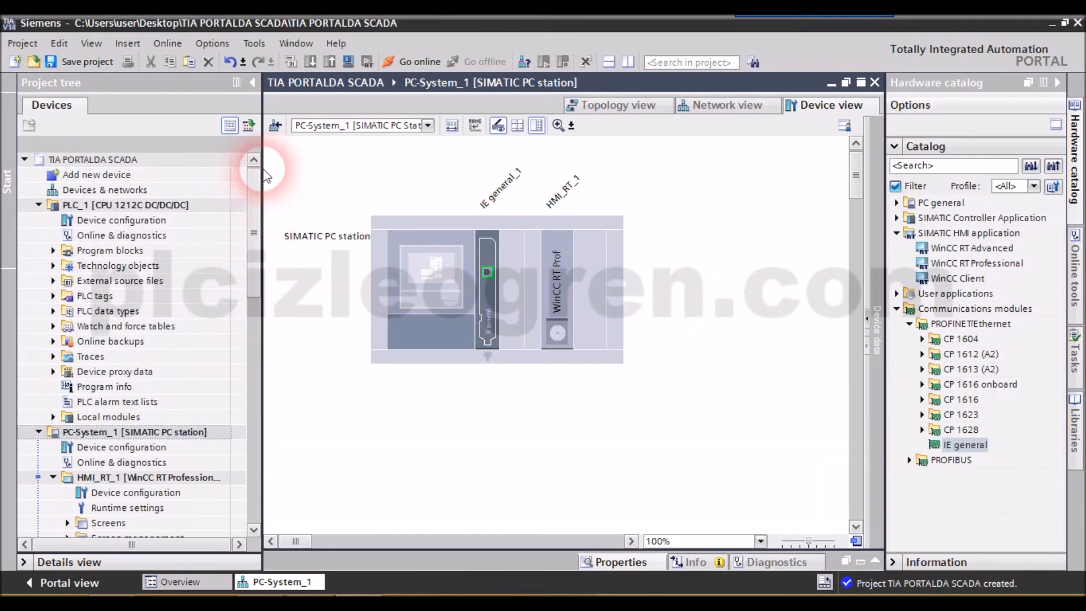
{"action": "double_click", "coordinate": [91, 190]}
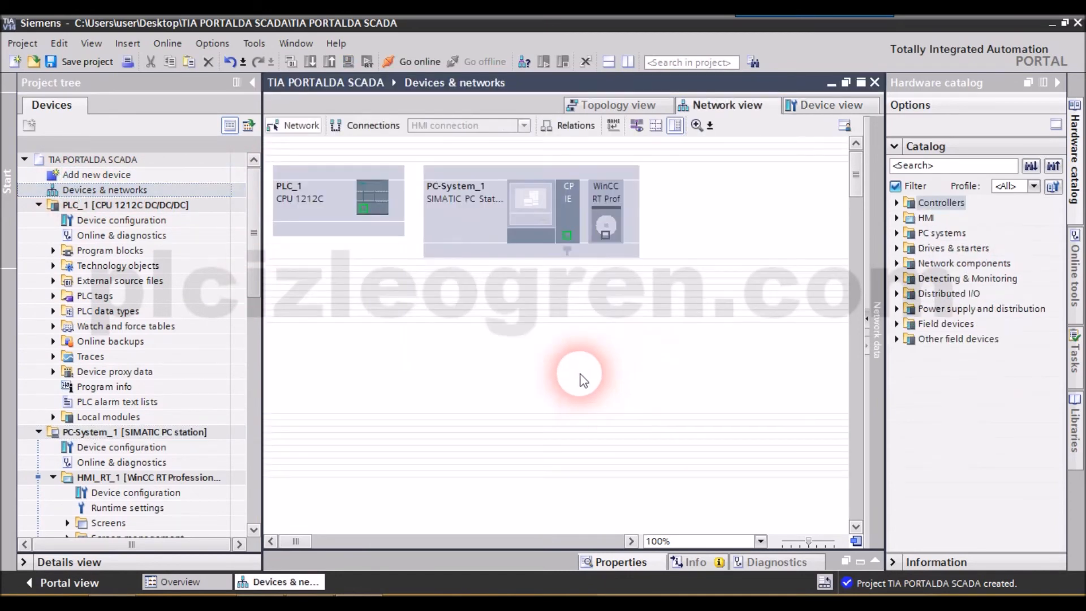
- Create an HMI connection from PLC_1's Ethernet port to PC-System_1's IE port, and return to displaying the network
{"action": "left_click", "coordinate": [298, 127]}
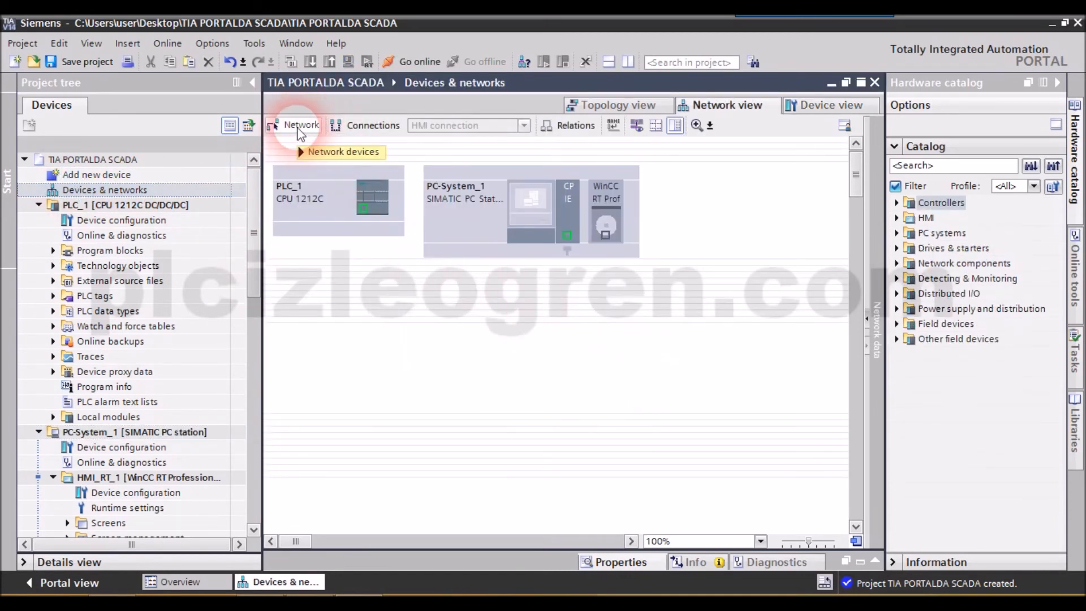
{"action": "left_click", "coordinate": [339, 126]}
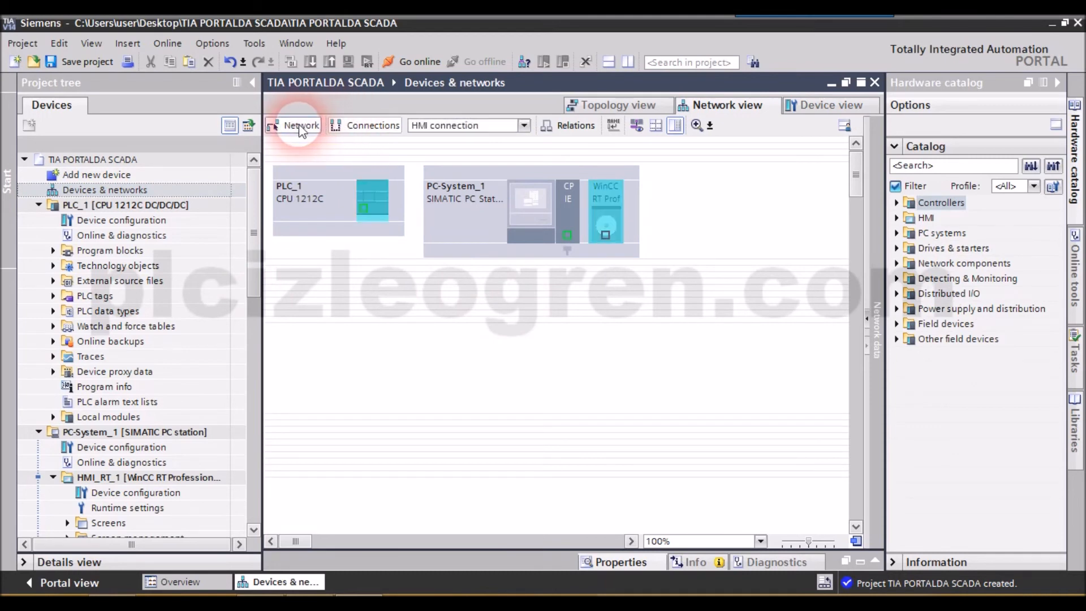
{"action": "left_click", "coordinate": [300, 126]}
{"action": "left_click", "coordinate": [353, 125]}
{"action": "left_click_drag", "start_coordinate": [365, 207], "coordinate": [567, 235]}
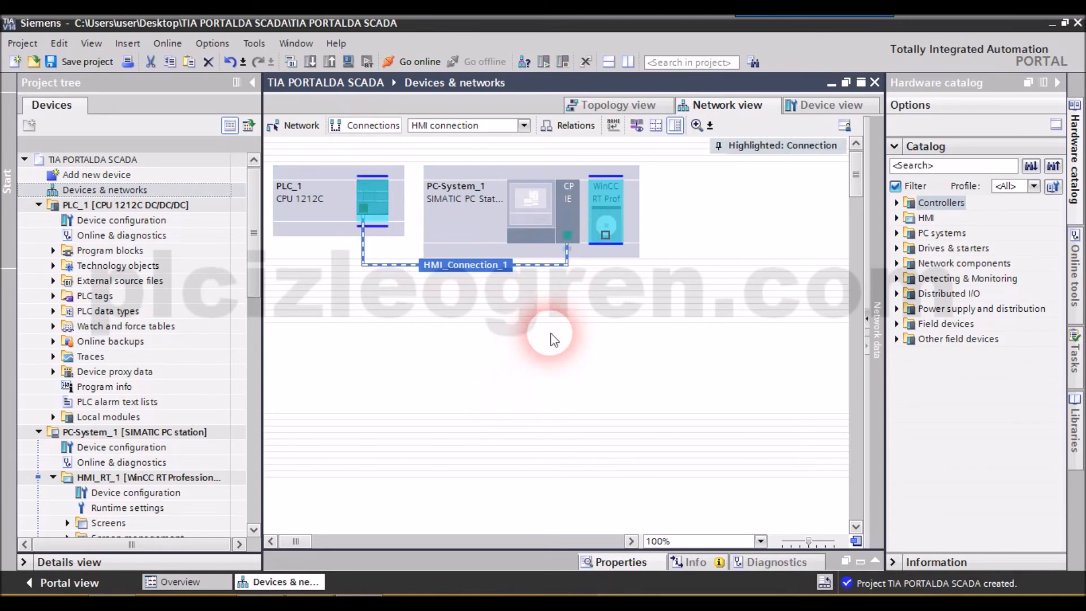
{"action": "left_click", "coordinate": [296, 125]}
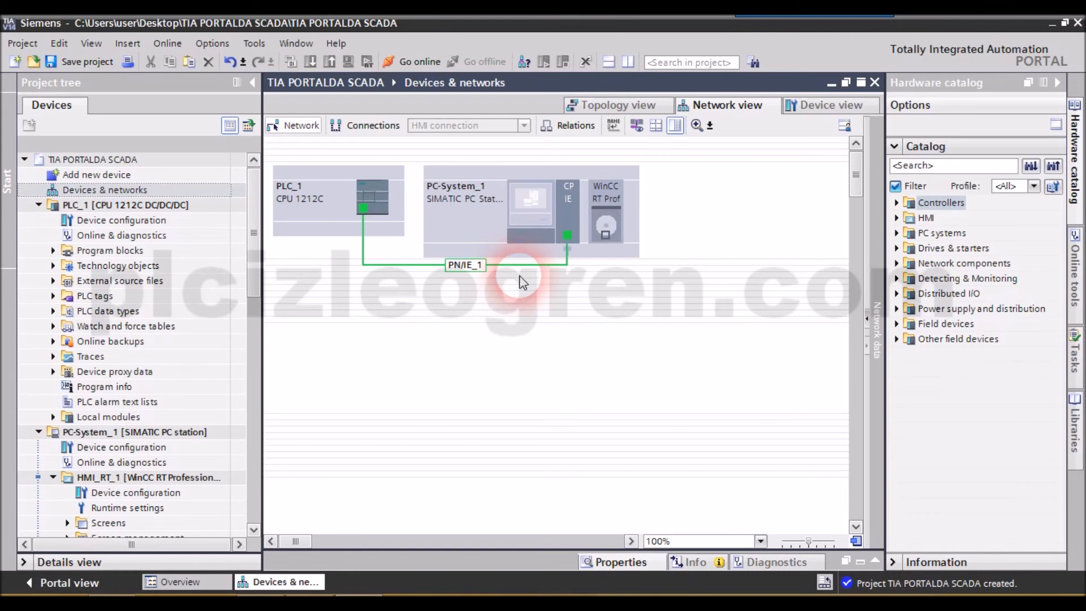
- Open the Connections editor of HMI_RT_1 and show the available access points for the HMI device
{"action": "left_click_drag", "start_coordinate": [256, 204], "coordinate": [261, 235]}
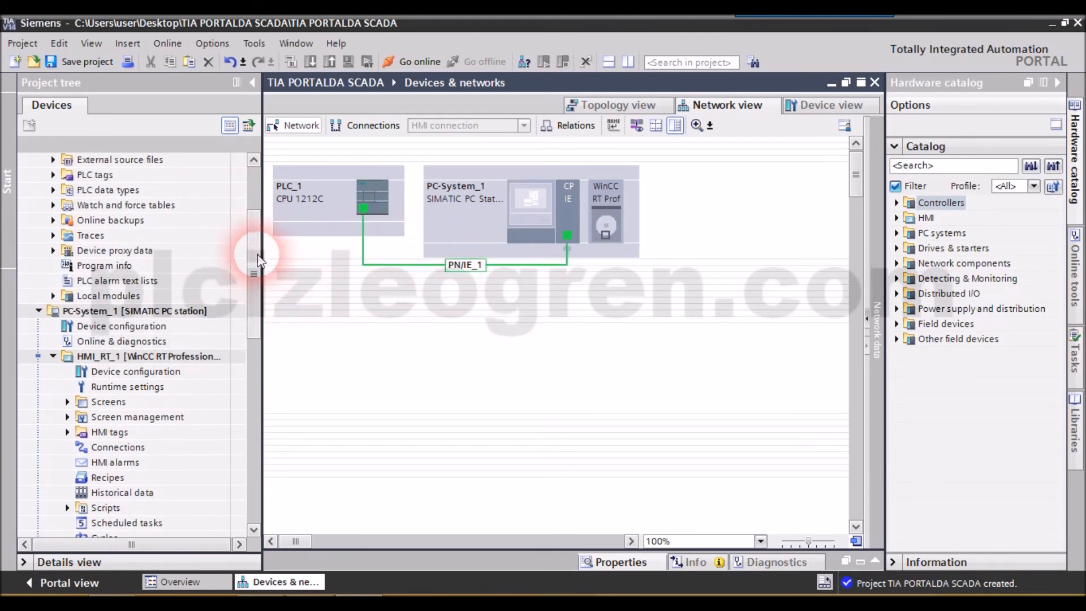
{"action": "left_click_drag", "start_coordinate": [256, 250], "coordinate": [256, 299]}
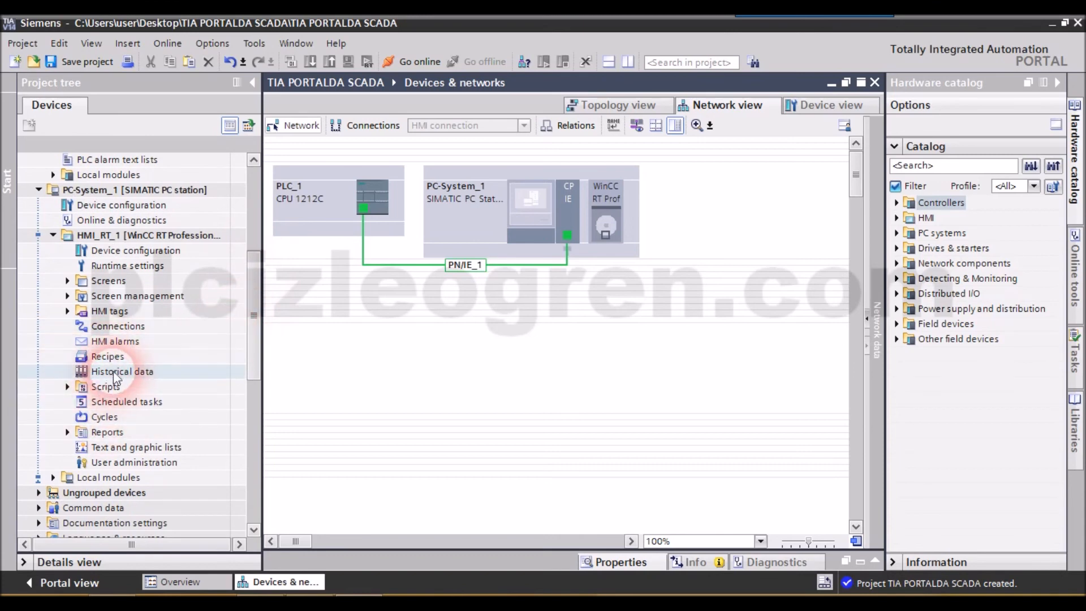
{"action": "left_click", "coordinate": [118, 328]}
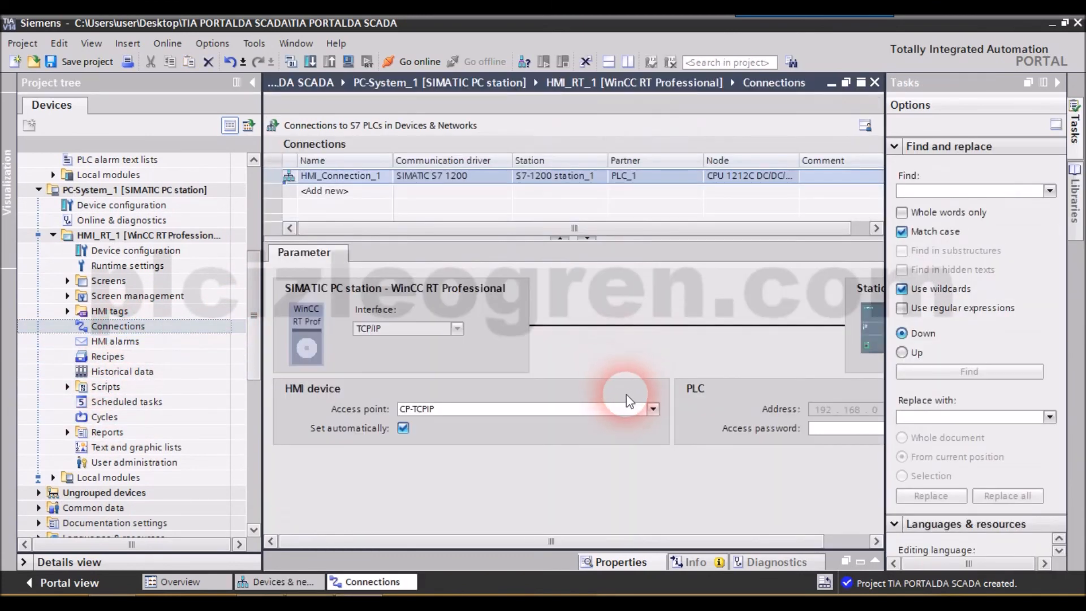
{"action": "mouse_move", "coordinate": [728, 542]}
{"action": "left_mouse_down"}
{"action": "mouse_move", "coordinate": [812, 542]}
{"action": "mouse_move", "coordinate": [715, 529]}
{"action": "left_mouse_up"}
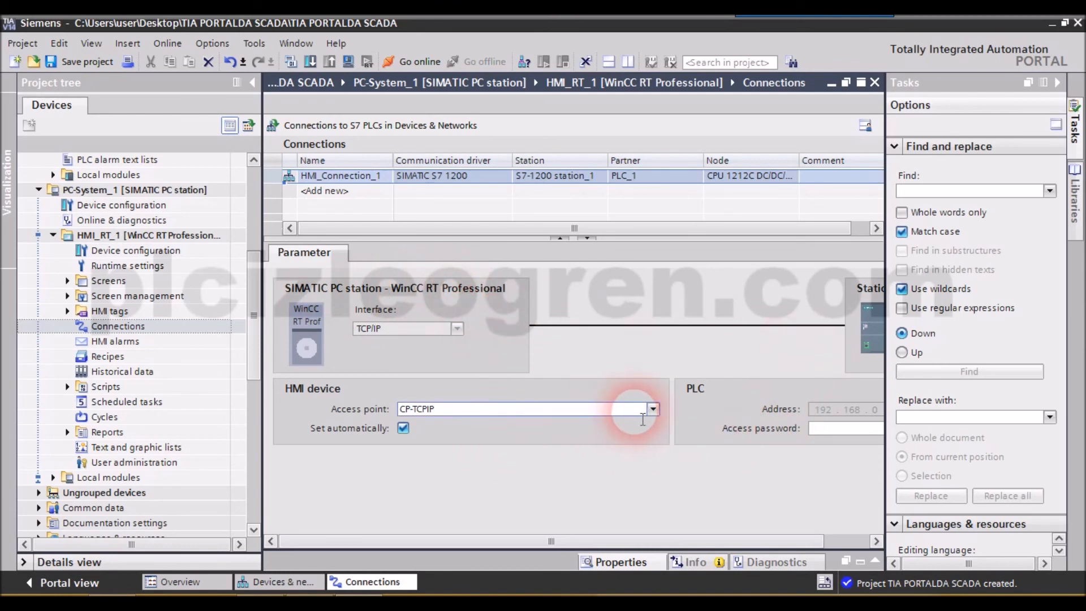
{"action": "left_click", "coordinate": [654, 409]}
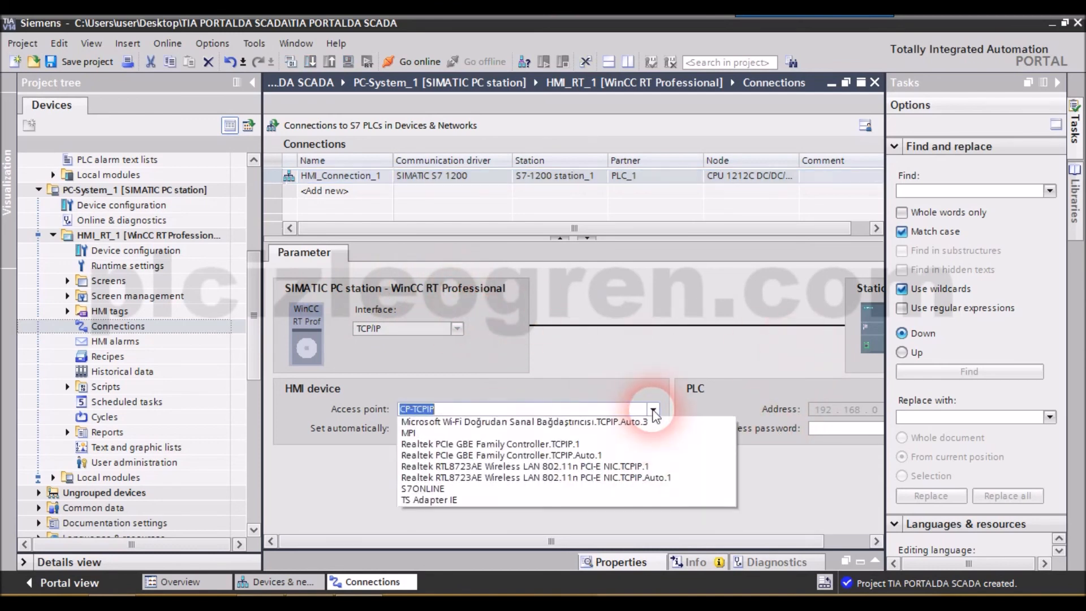